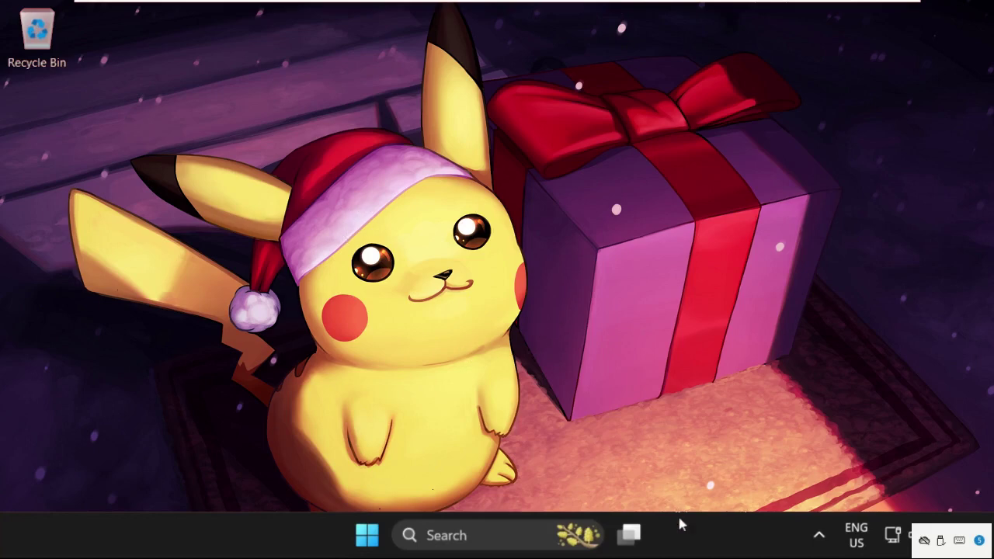
- Open Task Manager and start a new task, browsing for the program to run
right_click(693, 535)
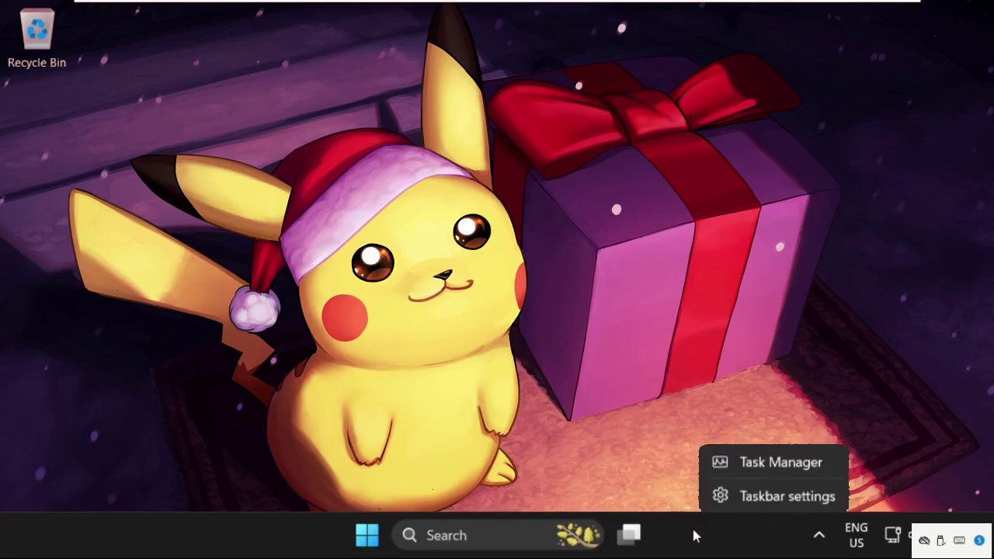
click(776, 460)
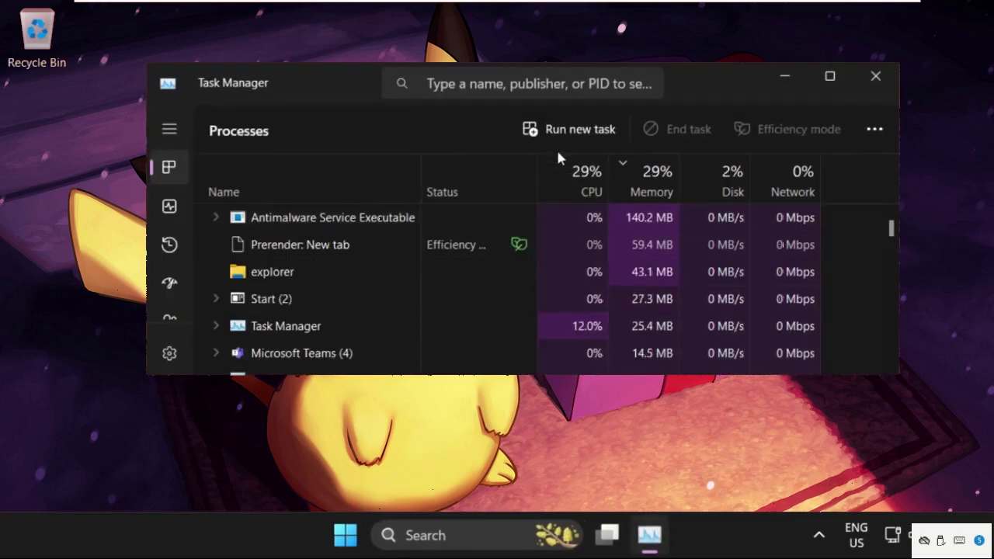
click(575, 134)
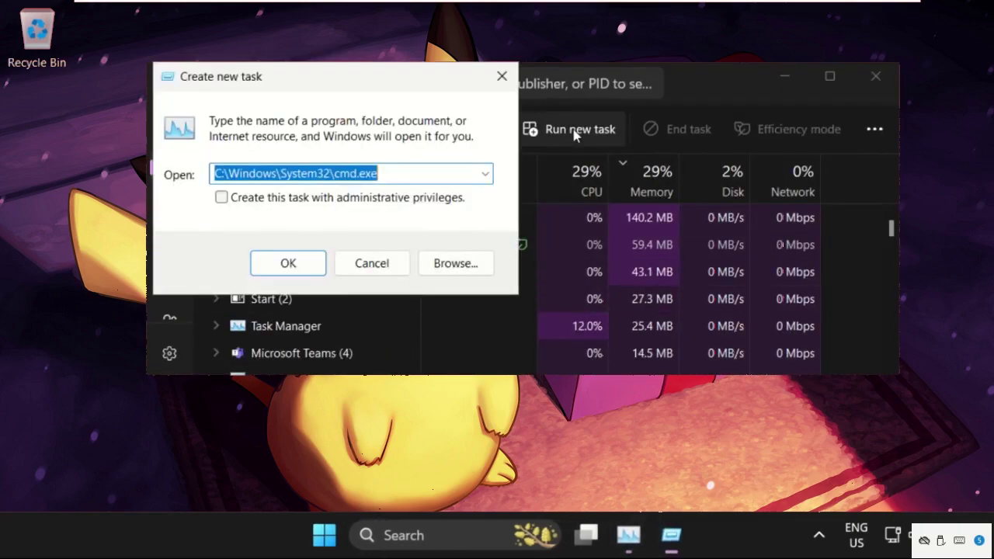
click(454, 261)
- Browse from This PC to the System32 folder inside Windows on Local Disk (C:)
scroll(245, 348, down, 3)
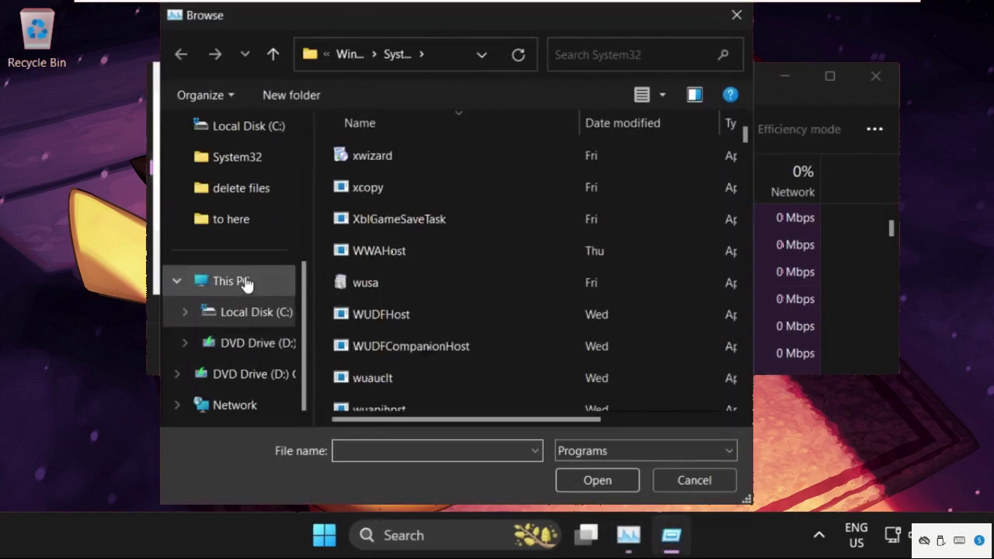
click(243, 283)
double_click(422, 175)
scroll(453, 351, down, 2)
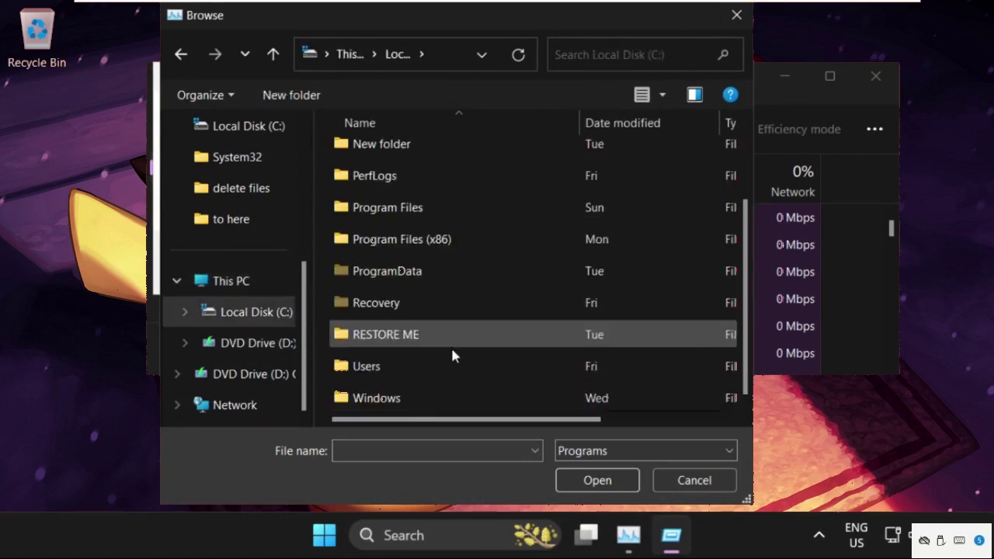
double_click(426, 405)
scroll(427, 362, down, 12)
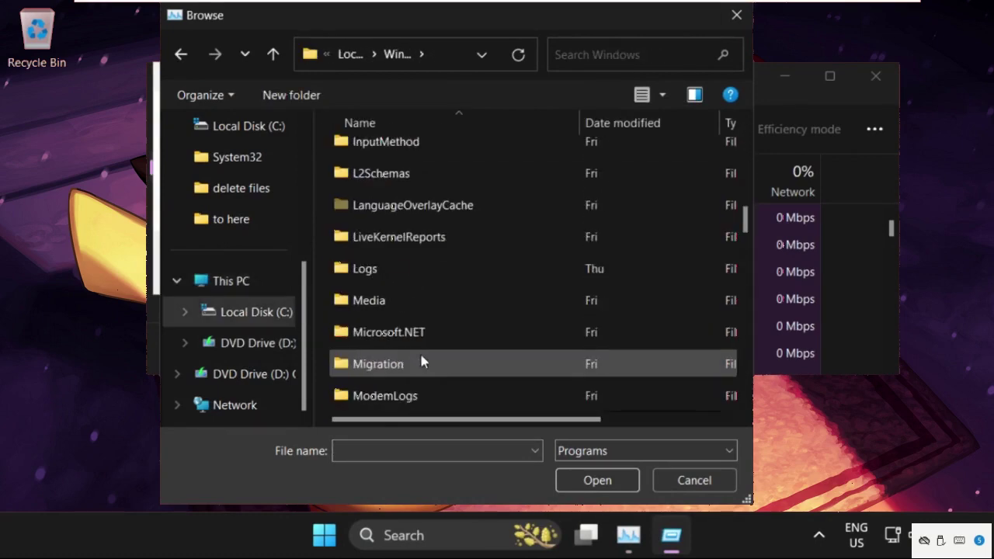
scroll(422, 362, down, 5)
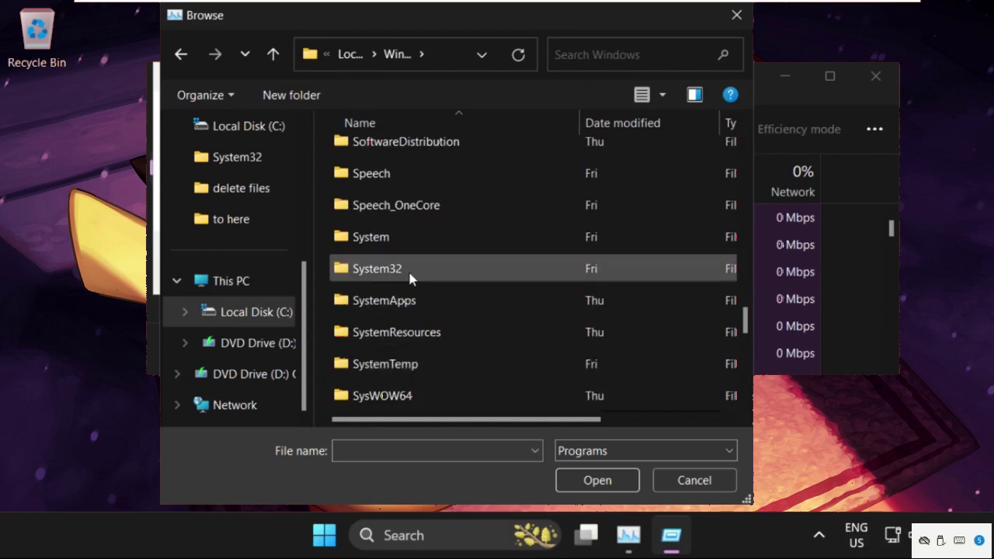
double_click(407, 269)
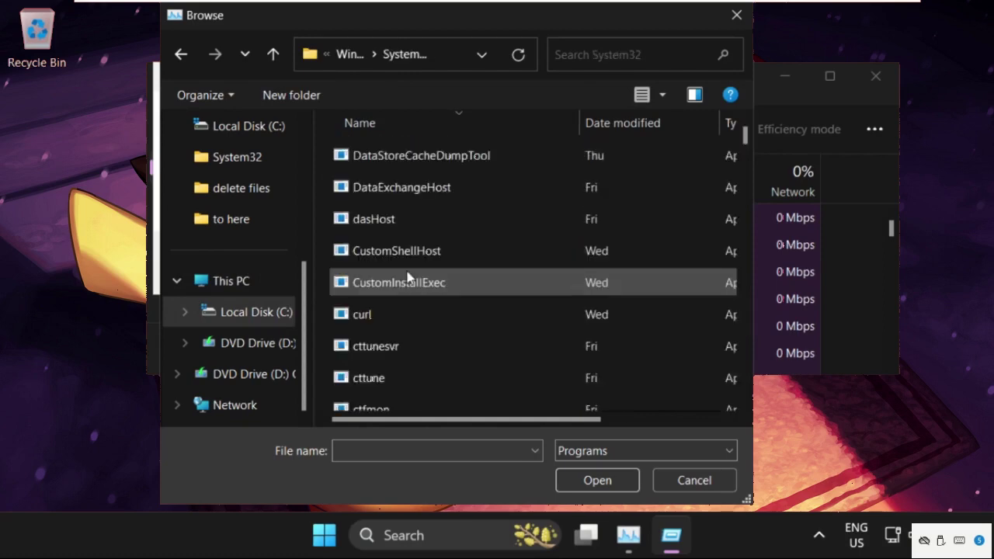
- Find the cmd program in the System32 folder and choose it for the new task
scroll(407, 278, down, 20)
click(407, 269)
key(c)
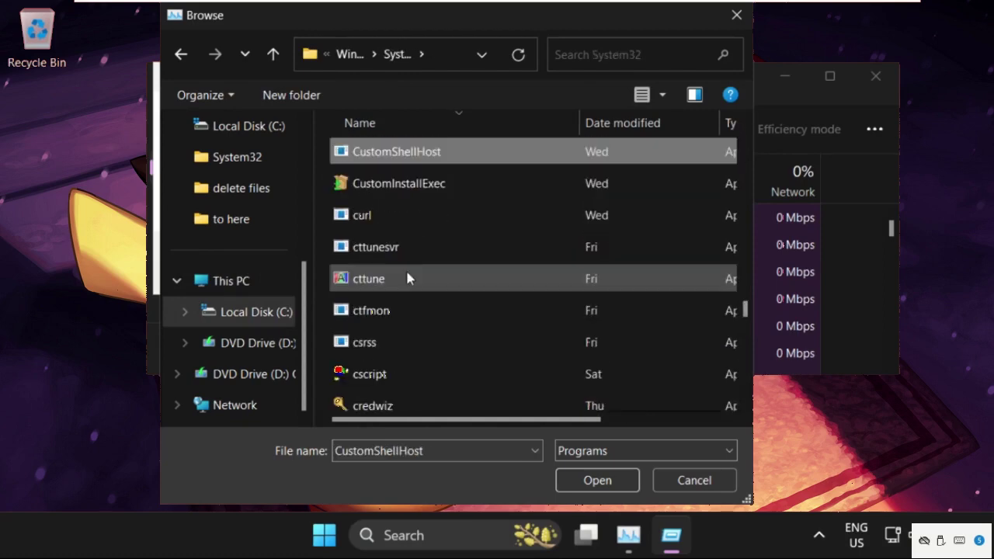
key(Down)
scroll(407, 278, down, 10)
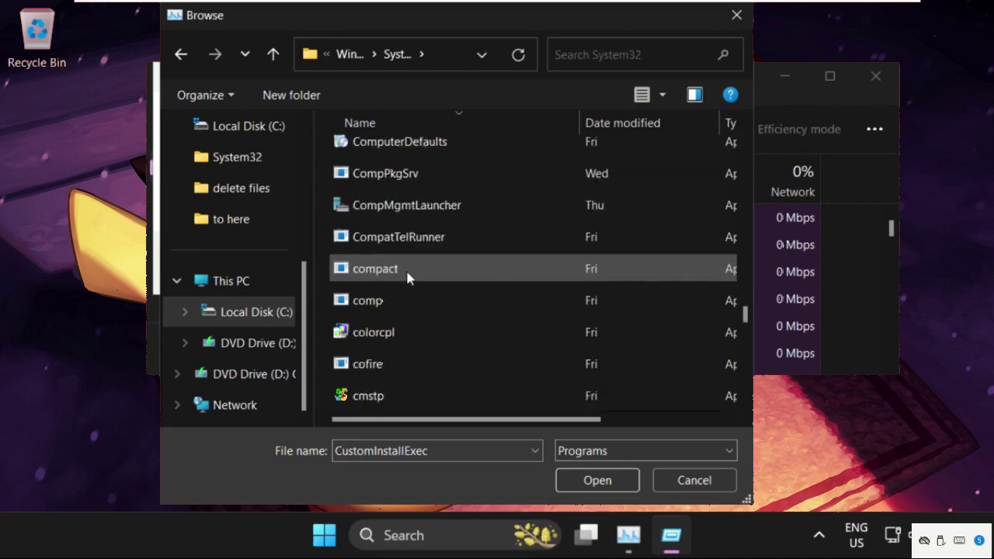
scroll(407, 278, up, 1)
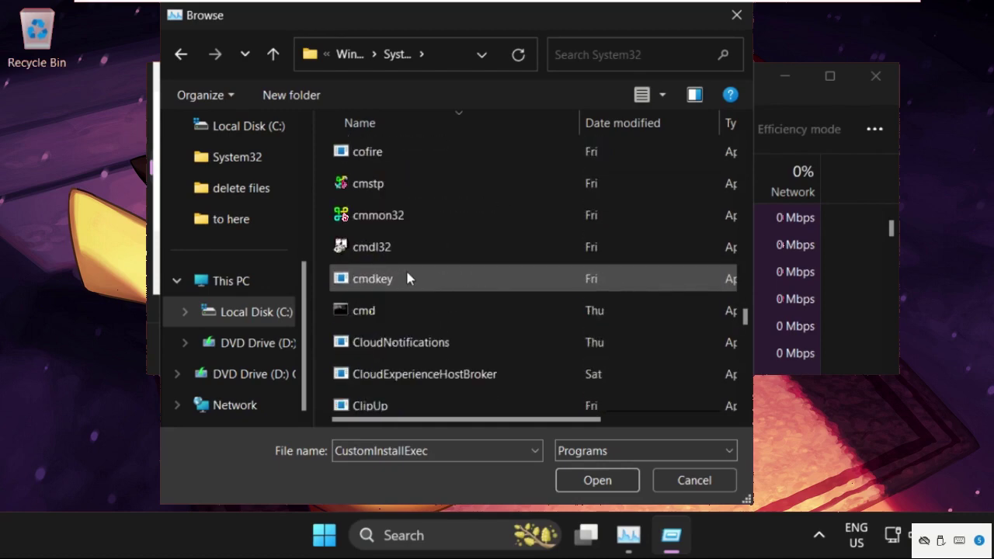
click(399, 317)
mouse_move(396, 317)
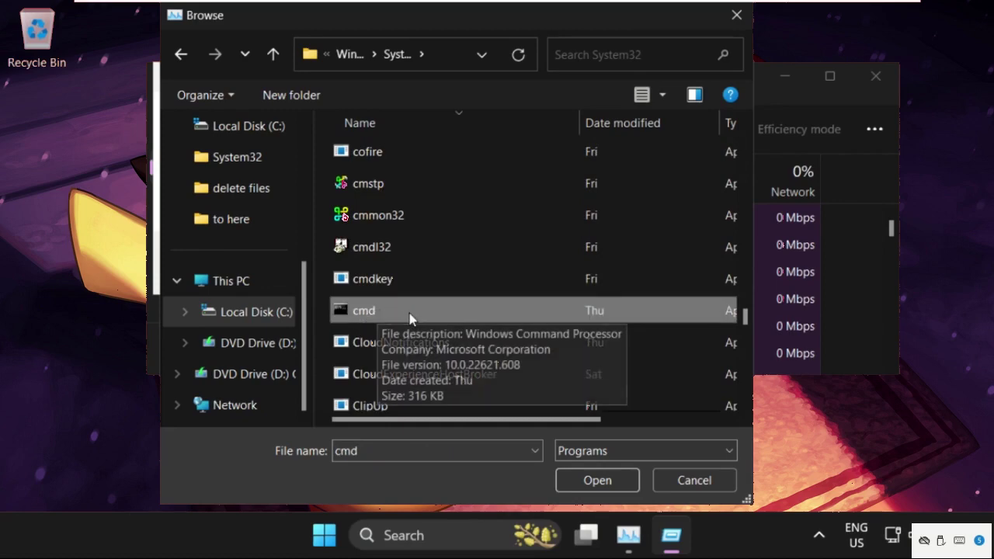
click(600, 482)
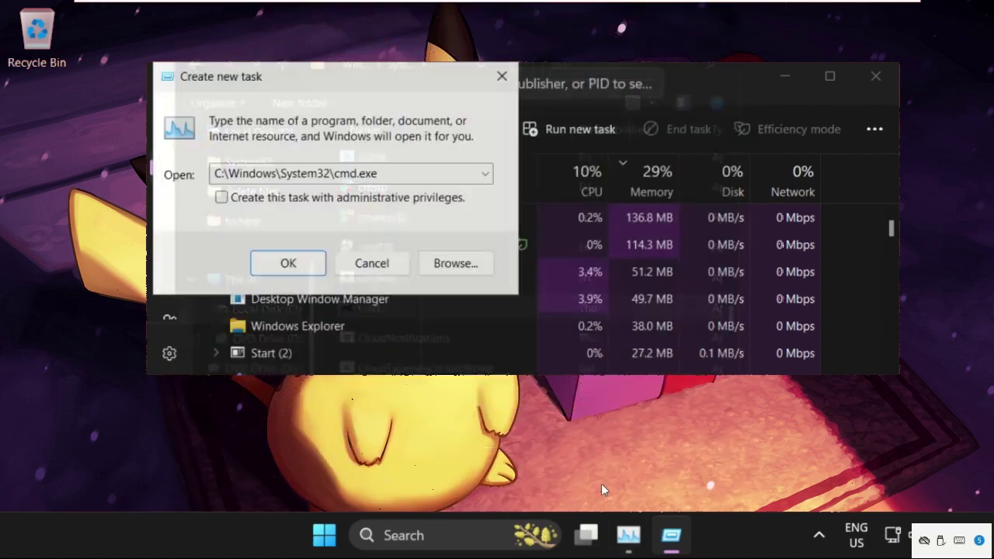
- Run the cmd.exe task with administrative privileges and close Task Manager
click(345, 198)
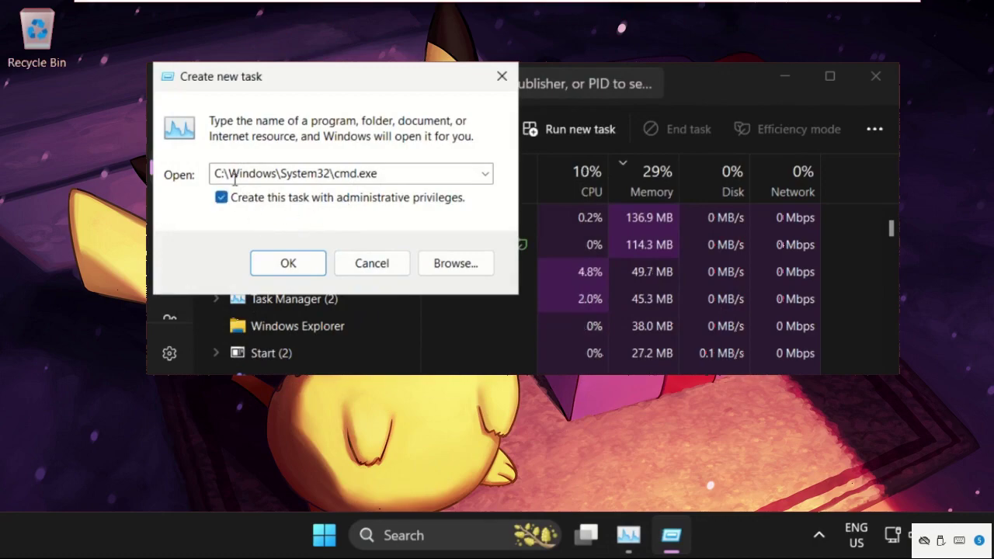
click(281, 264)
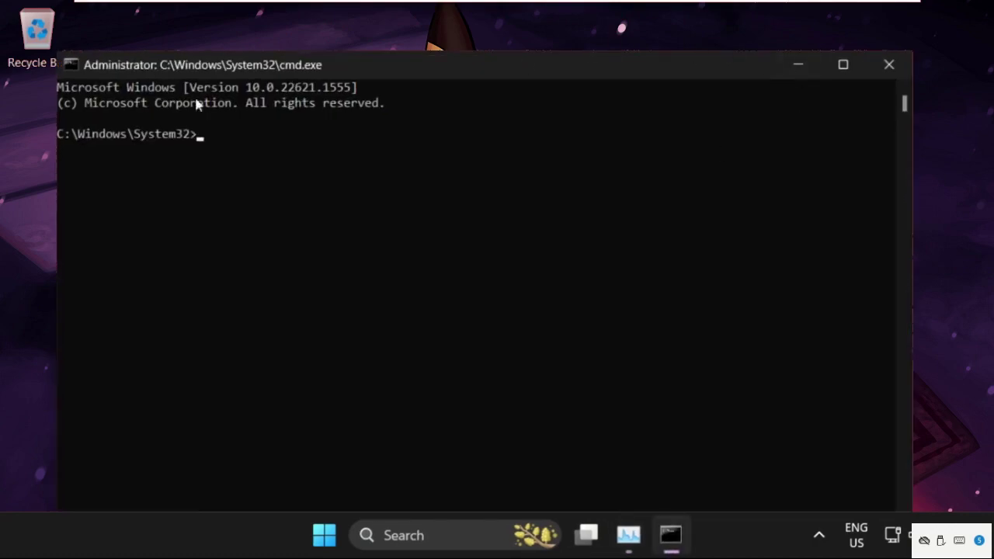
drag(58, 48, 192, 351)
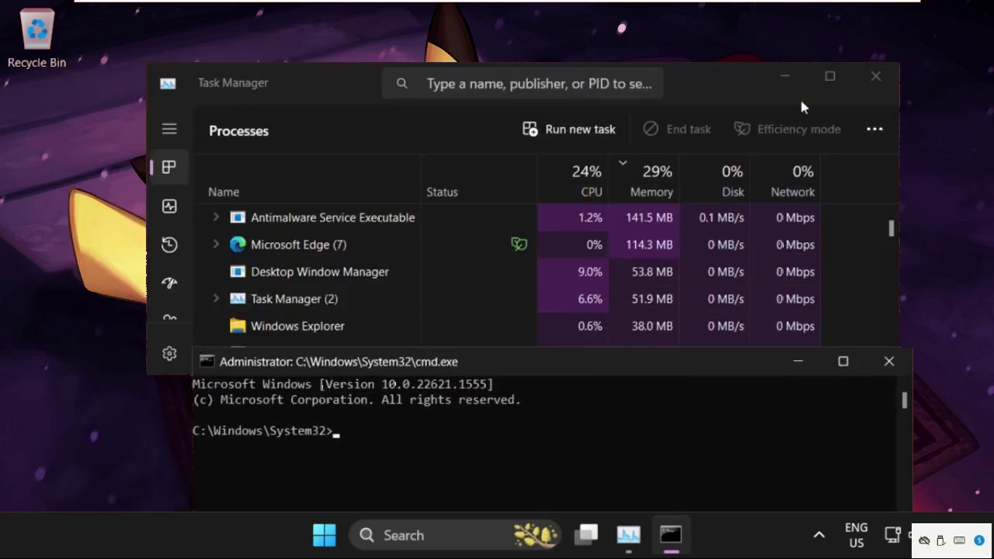
click(881, 77)
drag(631, 372, 591, 118)
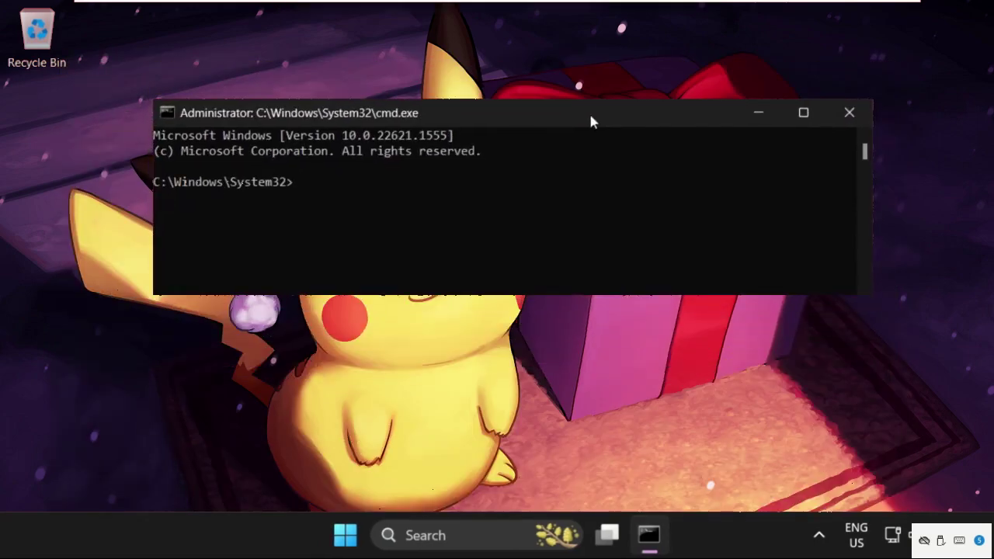
- Run the command "assoc .exe=exefile" in the administrator command prompt, and exit the prompt
text(assoc .exe=exefile)
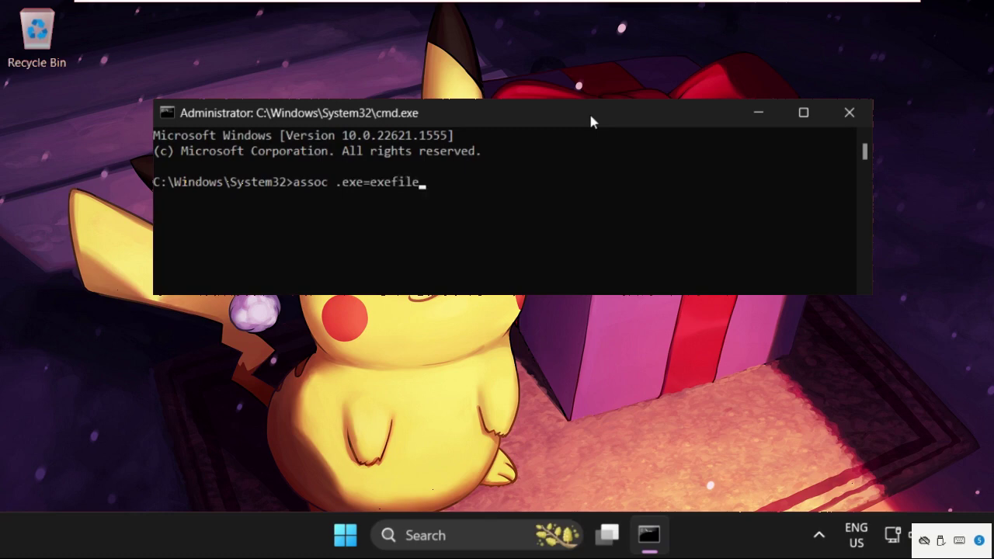
key(Return)
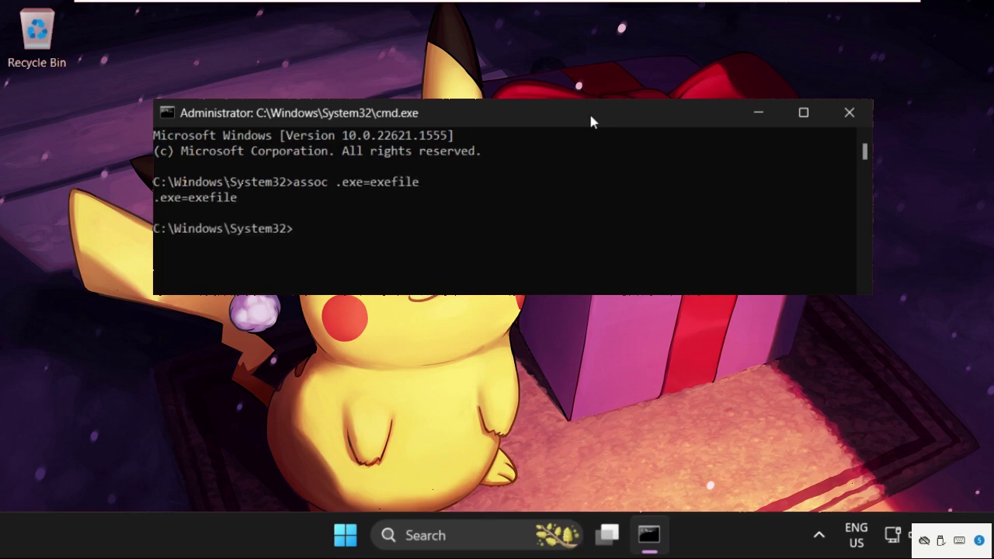
text(exit)
key(Return)
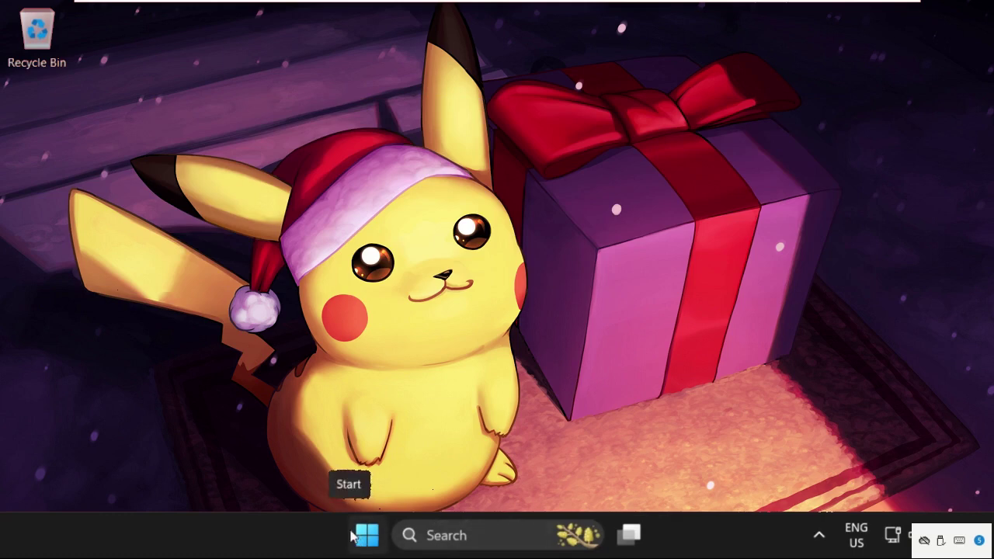
- Launch the Registry Editor by running regedit from the Run dialog
key(super+r)
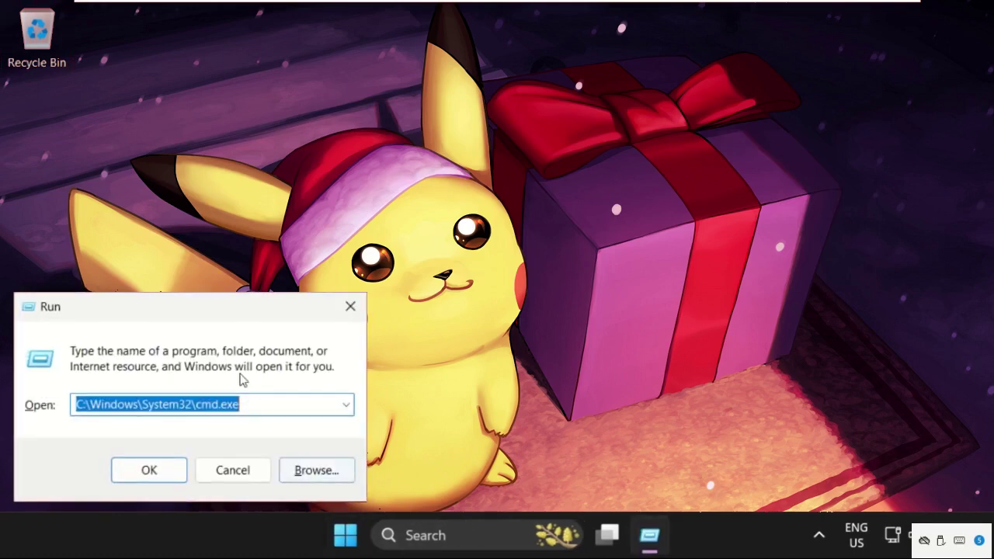
drag(247, 311, 525, 120)
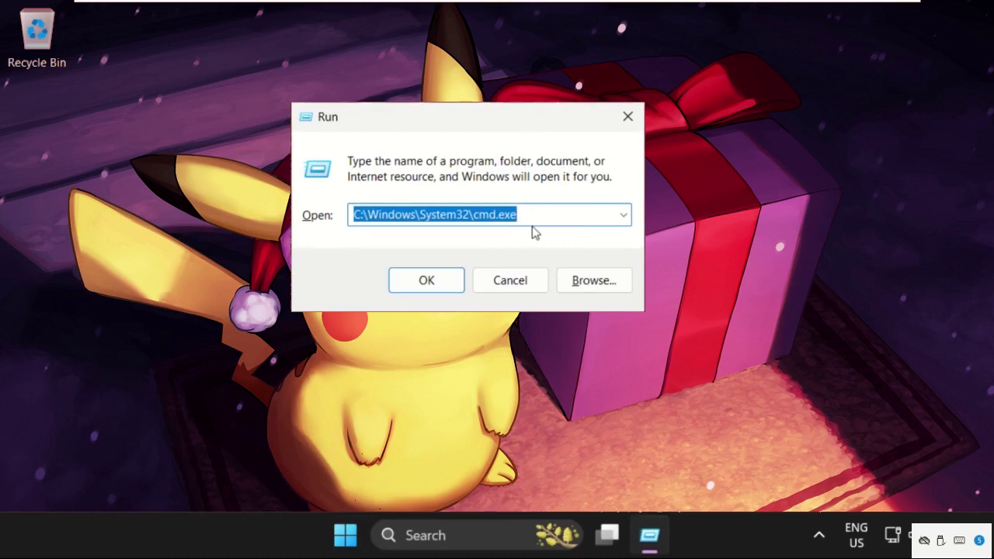
key(BackSpace)
text(reg)
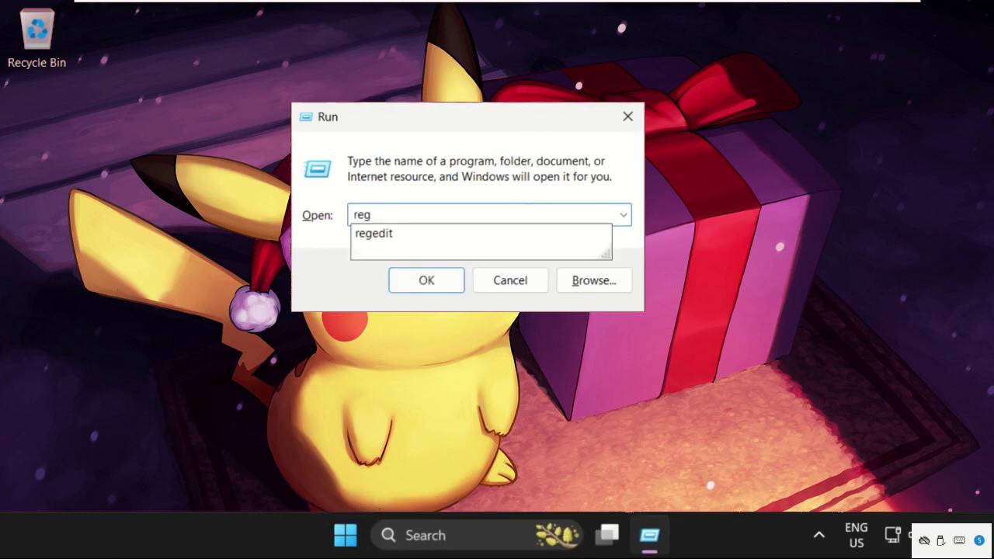
key(Down)
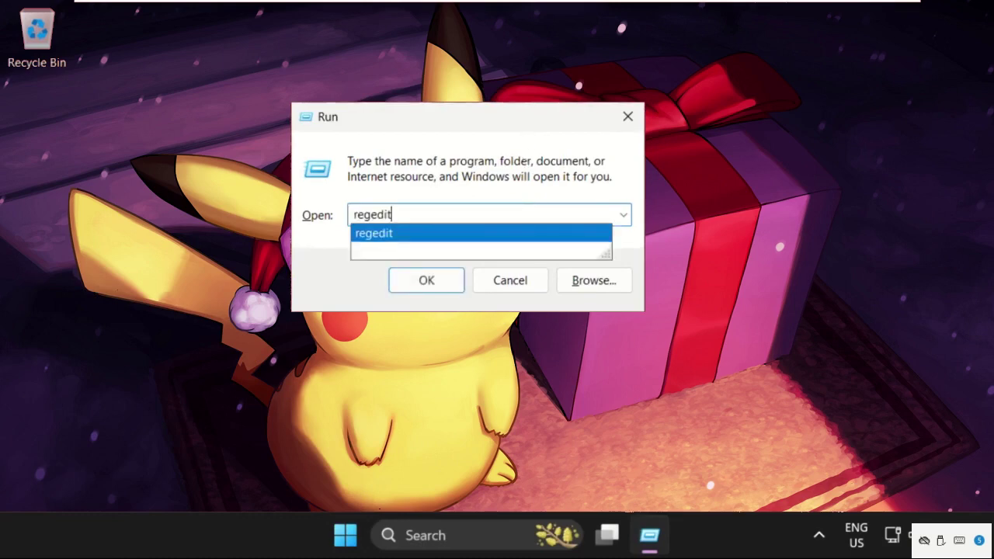
key(Return)
click(438, 416)
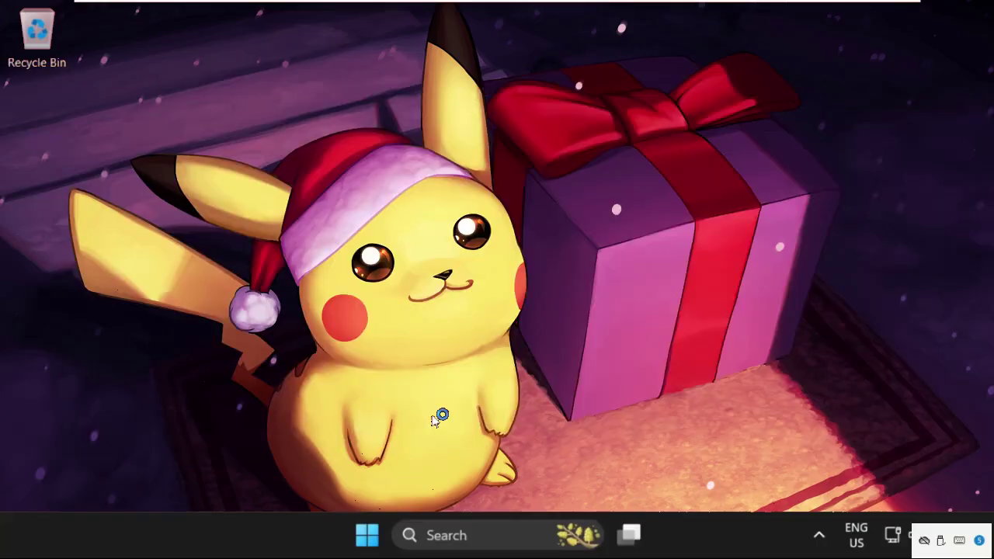
- Export the HKEY_LOCAL_MACHINE branch to Documents as a registration file named backup
scroll(319, 327, up, 10)
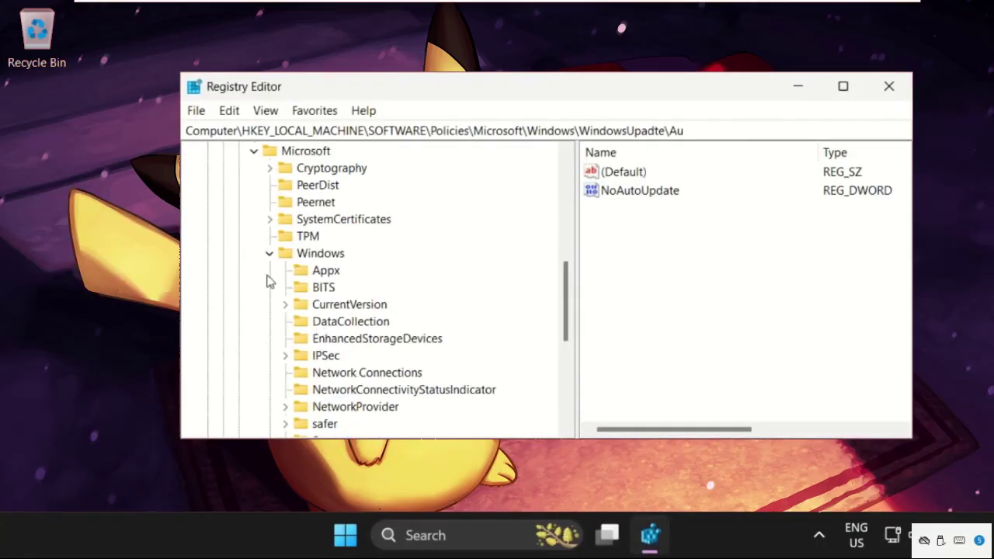
click(207, 203)
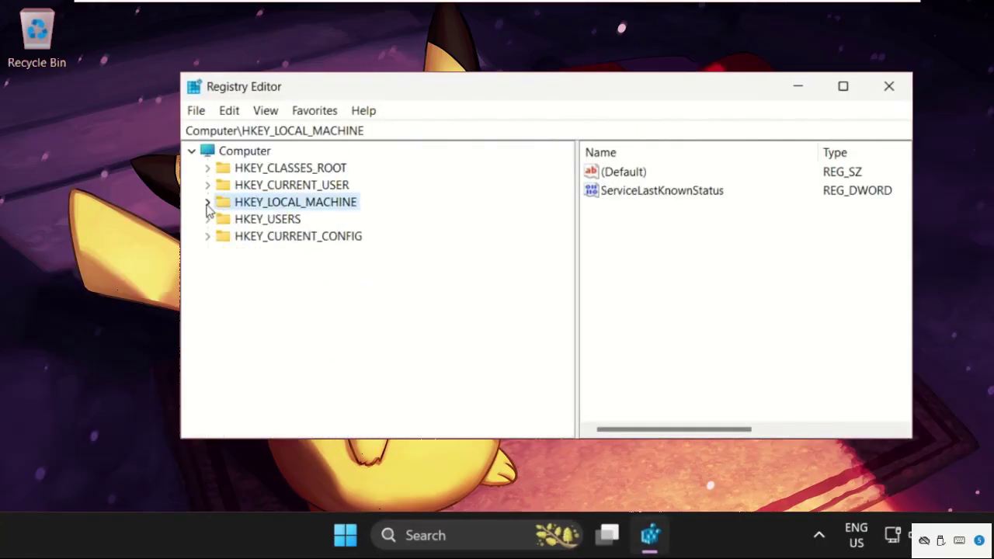
click(196, 111)
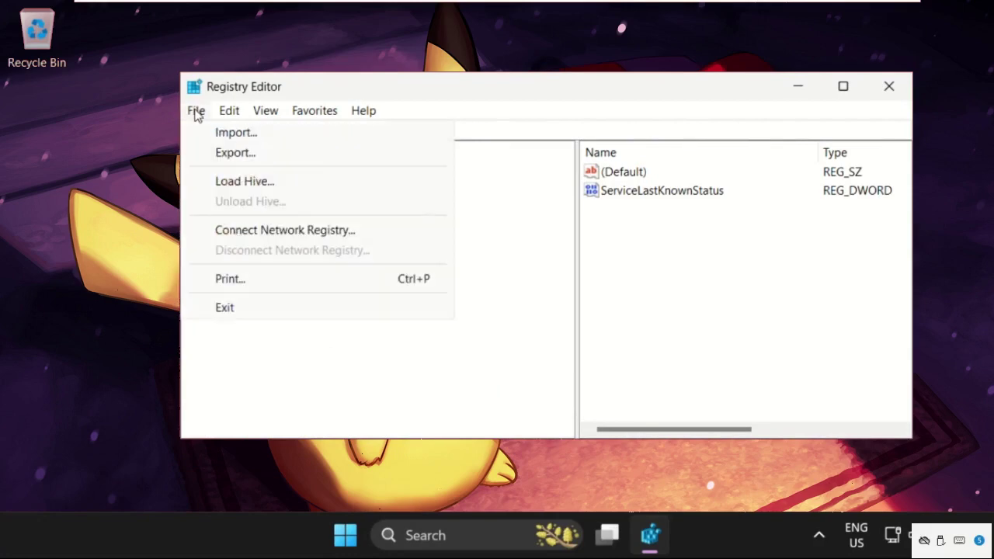
click(236, 153)
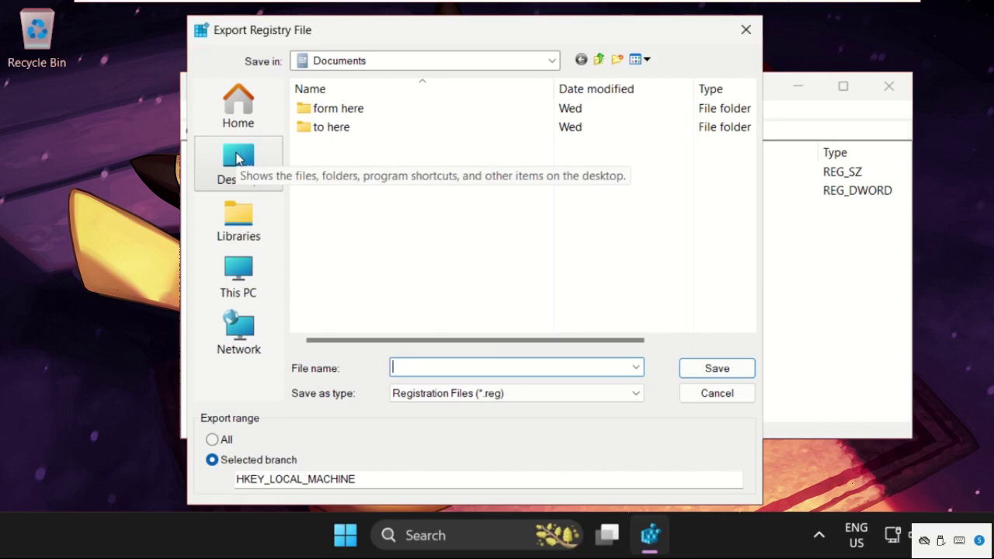
text(backup)
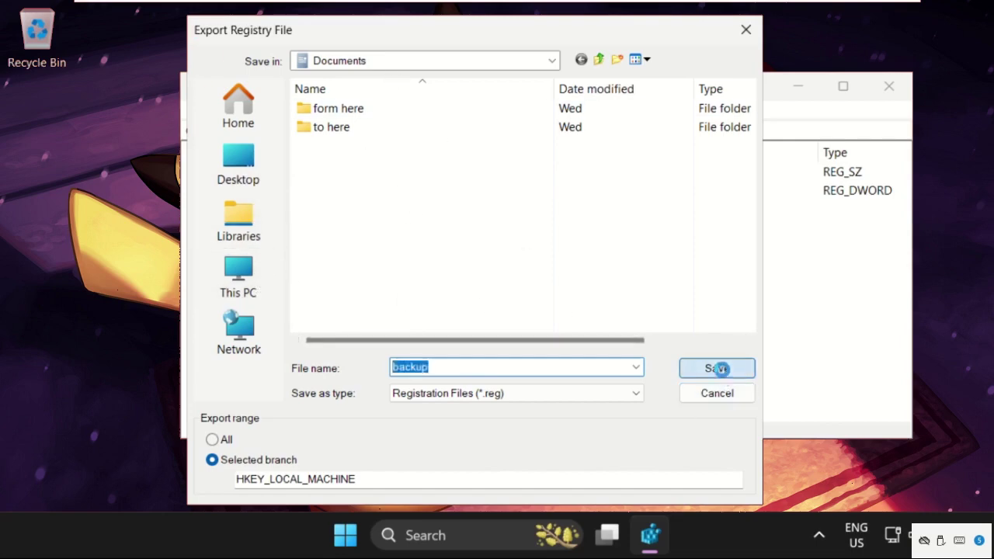
click(719, 370)
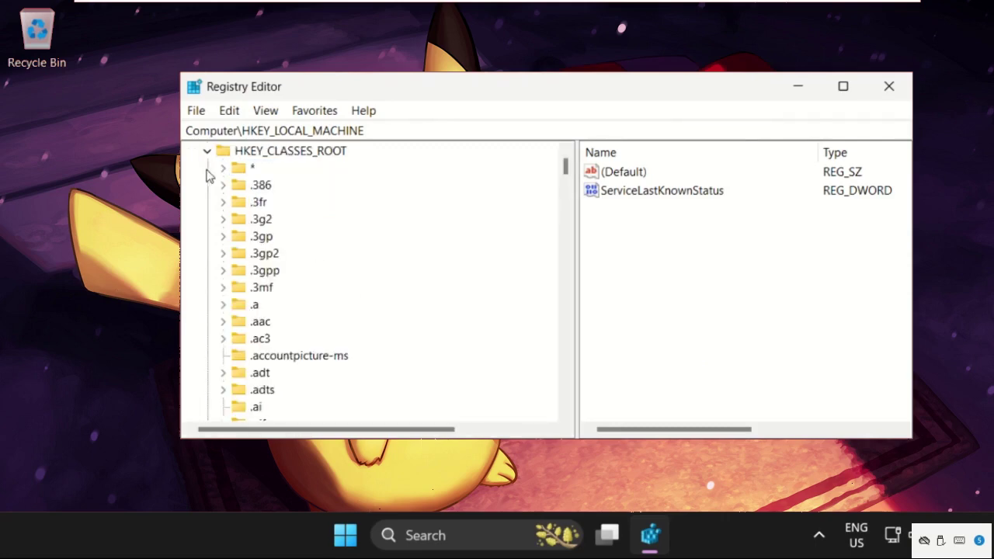
- Select the .exe key under HKEY_CLASSES_ROOT in the registry tree
scroll(308, 250, down, 6)
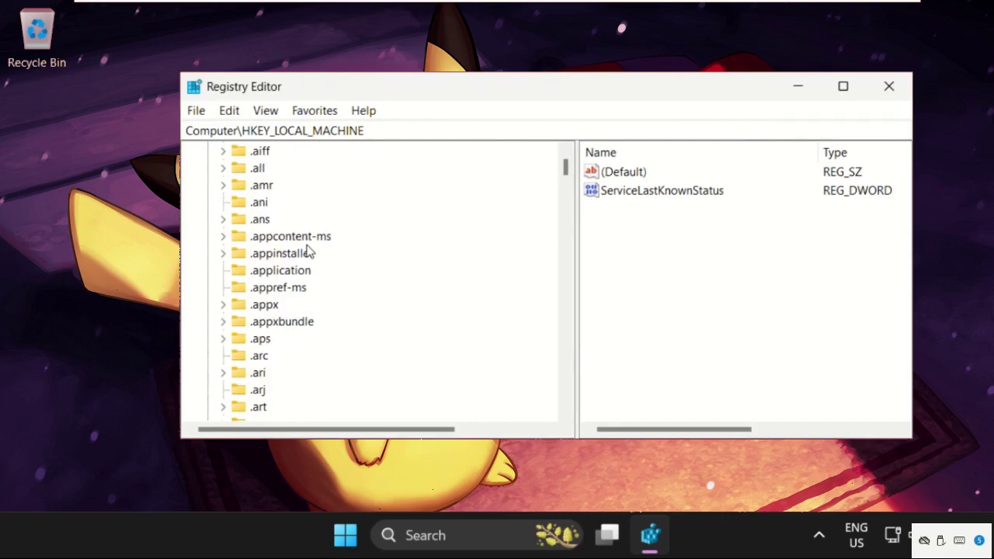
scroll(307, 250, down, 10)
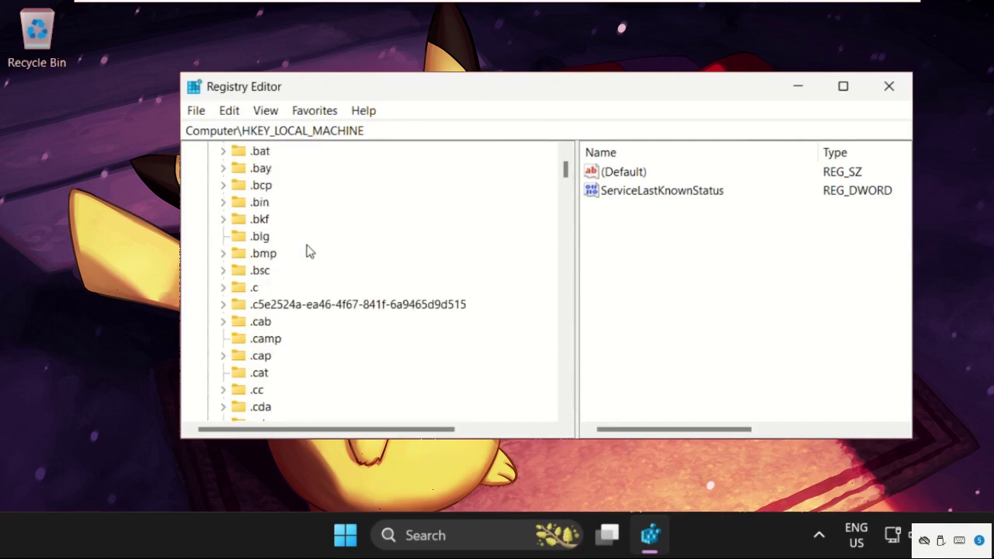
scroll(307, 250, down, 18)
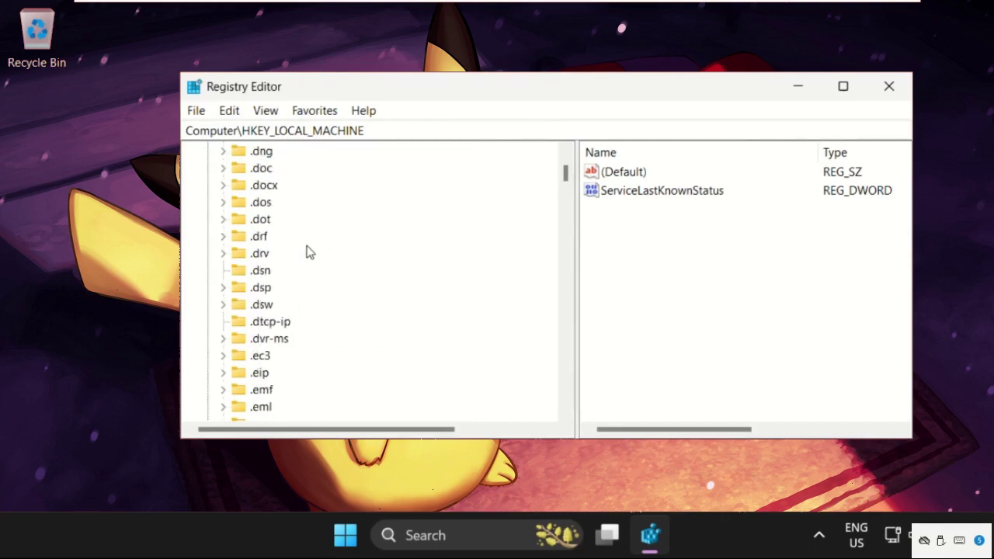
scroll(308, 250, down, 6)
scroll(306, 250, up, 2)
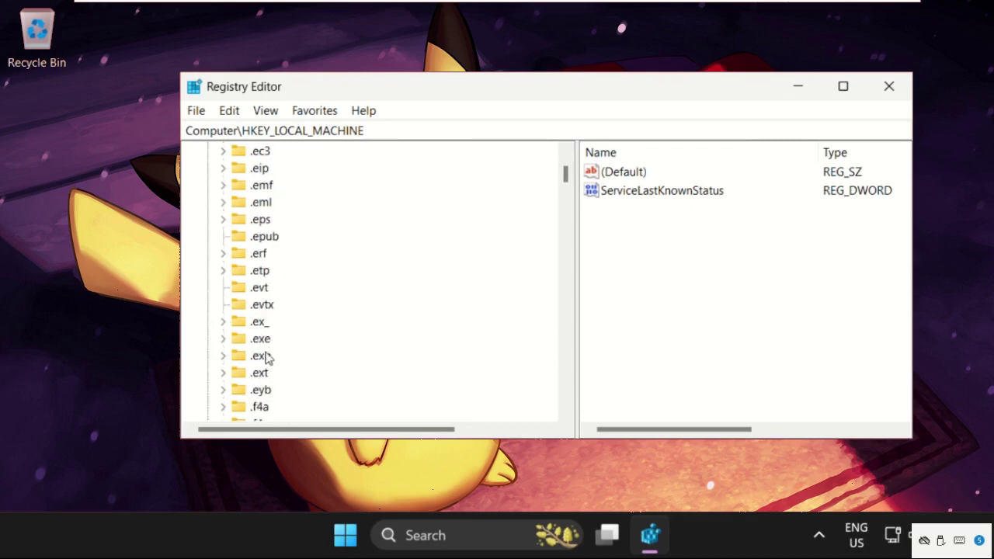
click(265, 342)
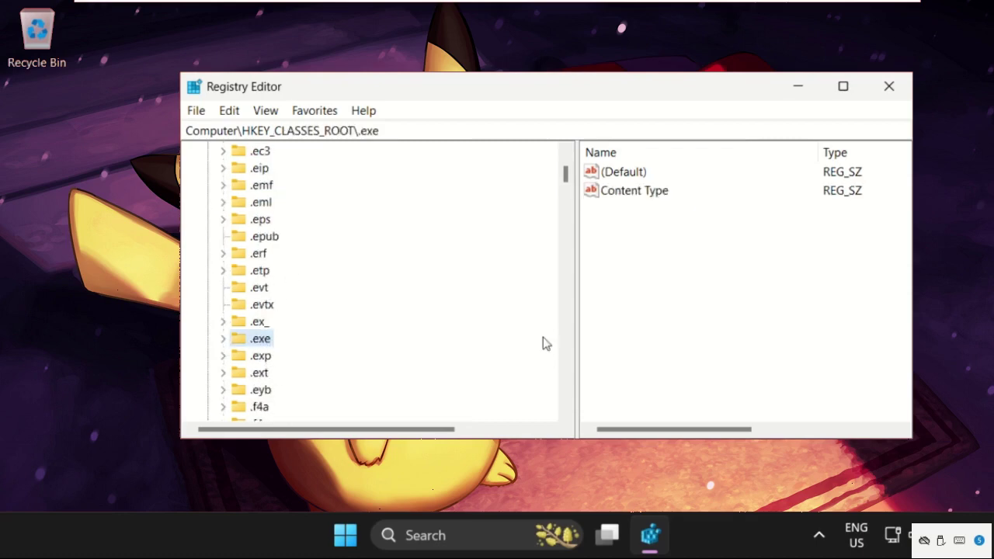
- Edit the (Default) string of the .exe key so that its value data is exefile, and save it
click(628, 175)
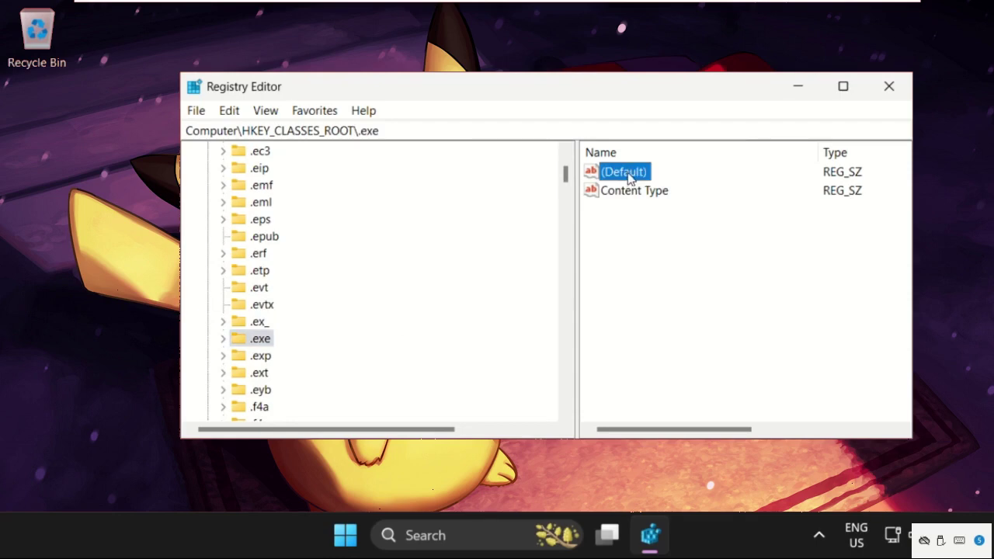
right_click(629, 178)
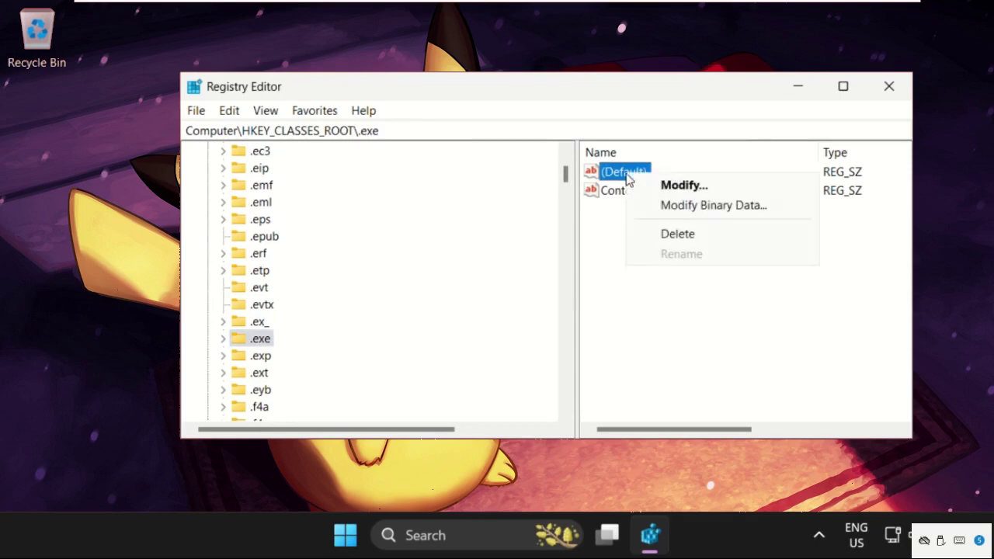
click(688, 192)
click(333, 269)
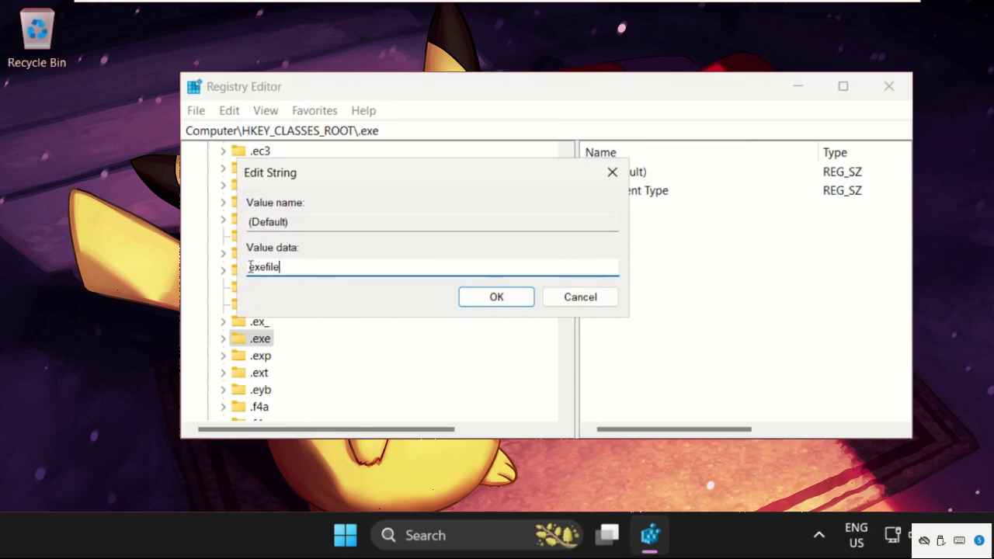
double_click(268, 268)
click(289, 268)
click(522, 299)
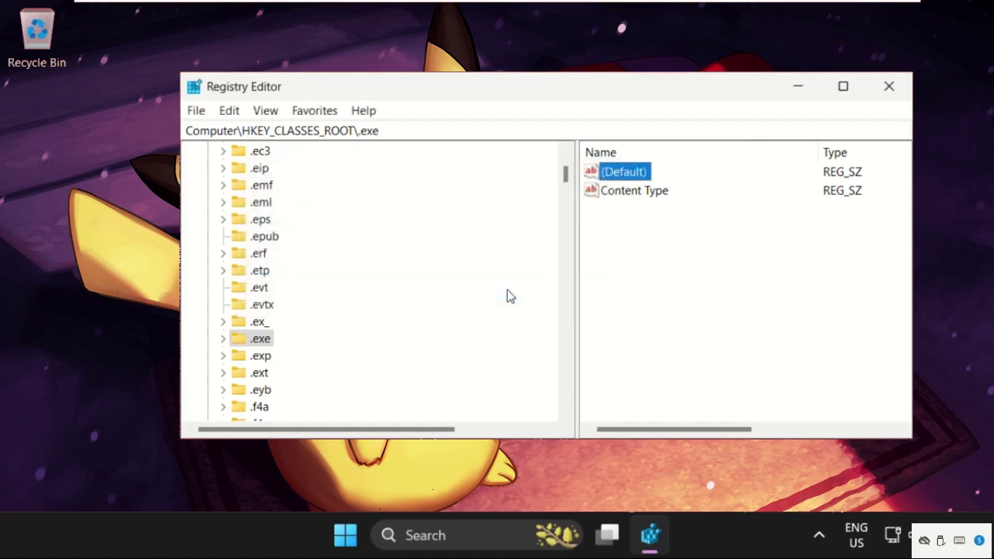
- Find and select the exefile key under HKEY_CLASSES_ROOT
scroll(334, 302, down, 5)
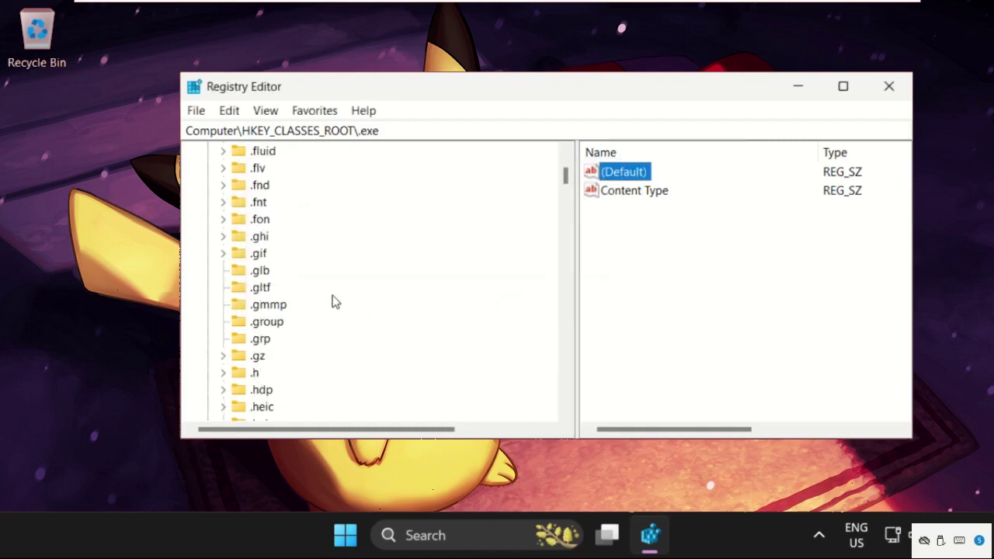
scroll(334, 301, down, 10)
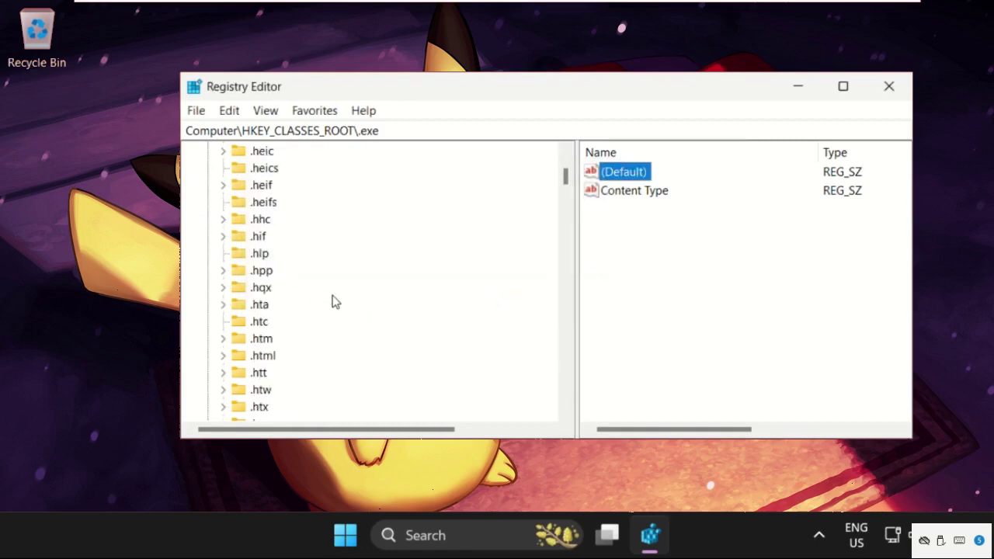
scroll(332, 302, down, 13)
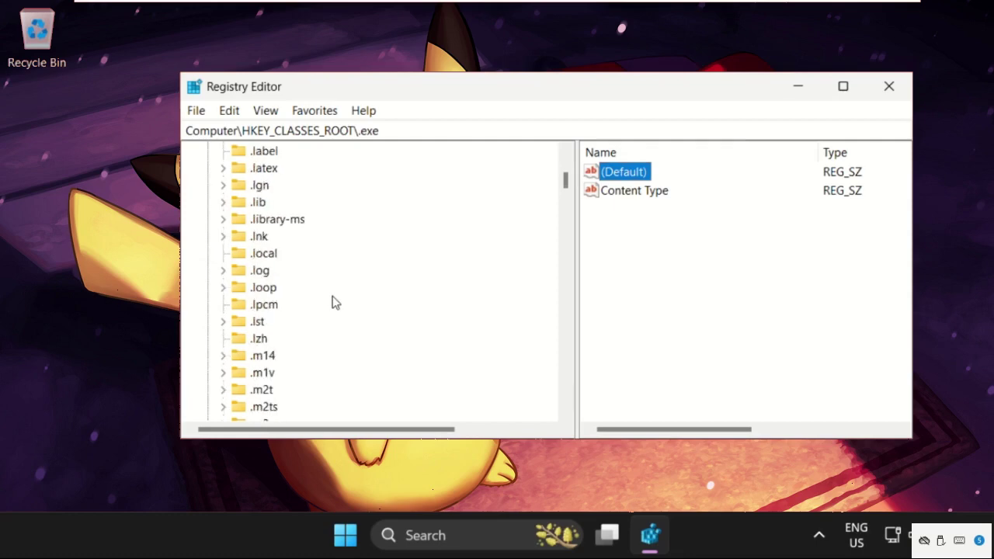
click(332, 297)
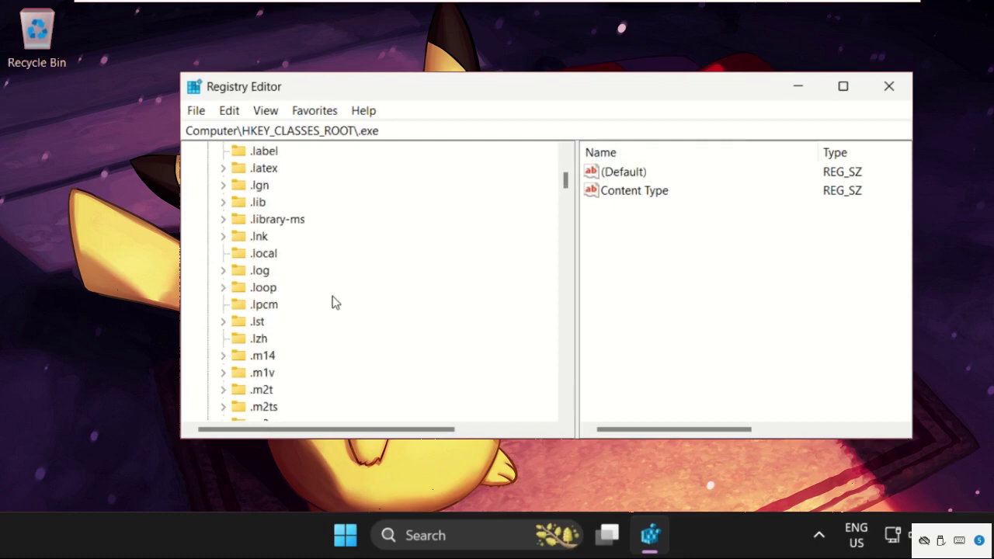
key(e)
scroll(334, 301, down, 15)
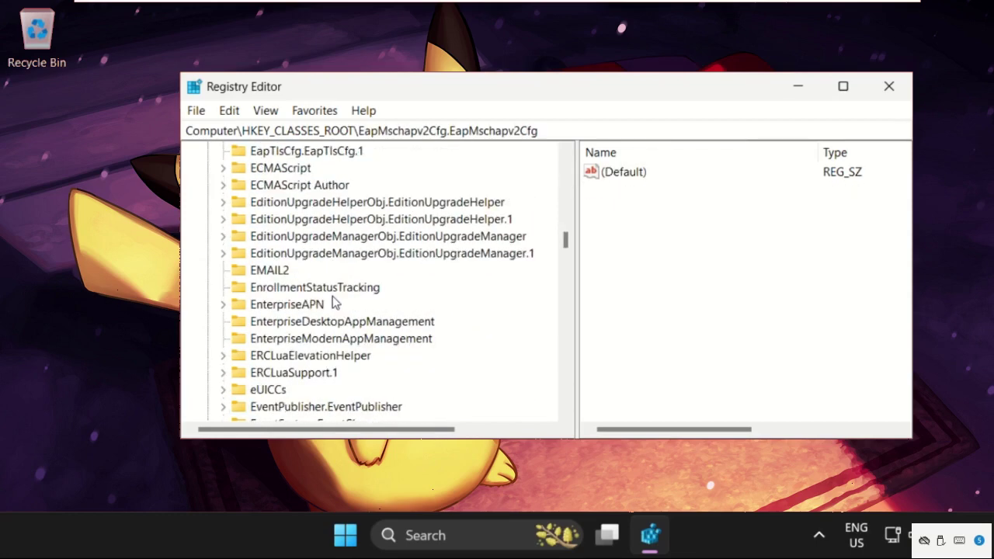
scroll(334, 301, down, 4)
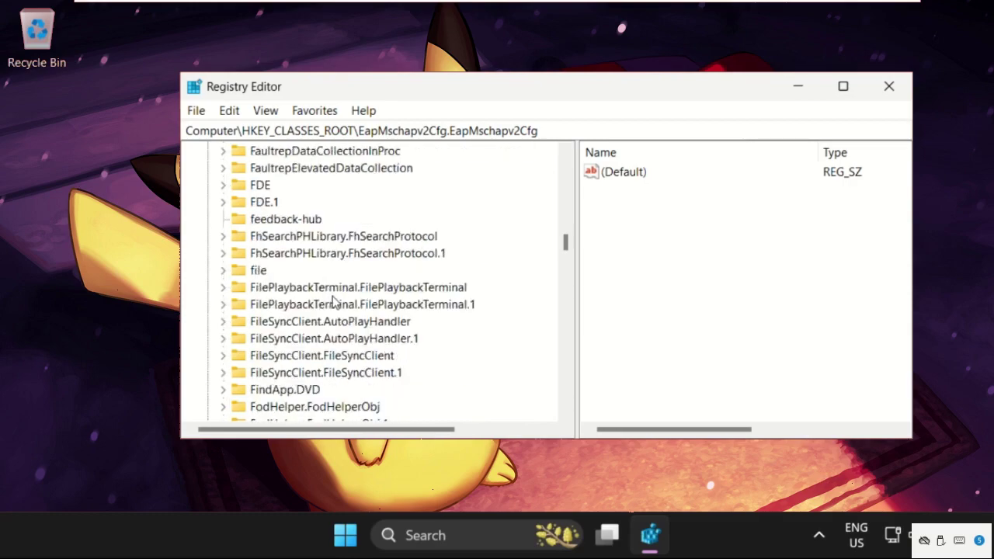
scroll(334, 301, down, 6)
scroll(334, 302, up, 11)
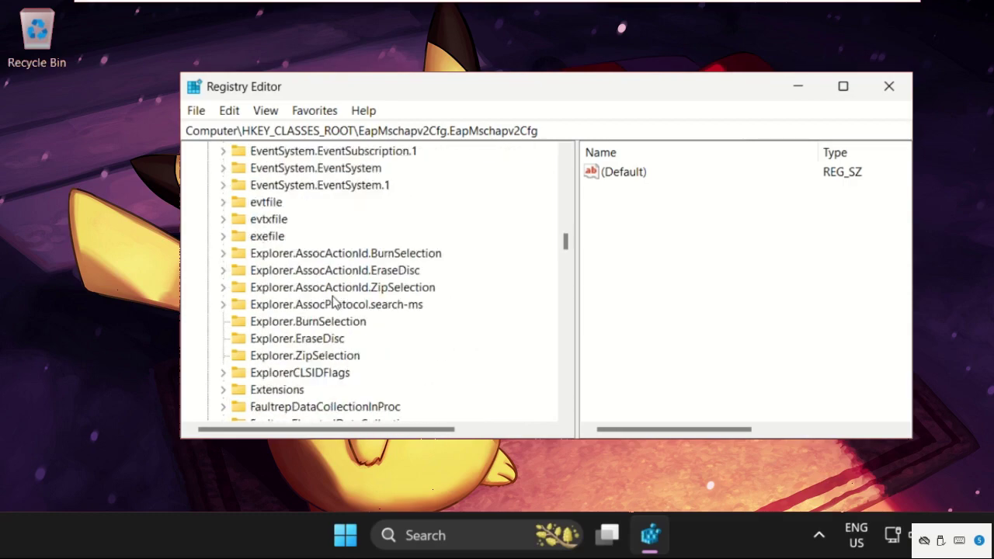
click(277, 238)
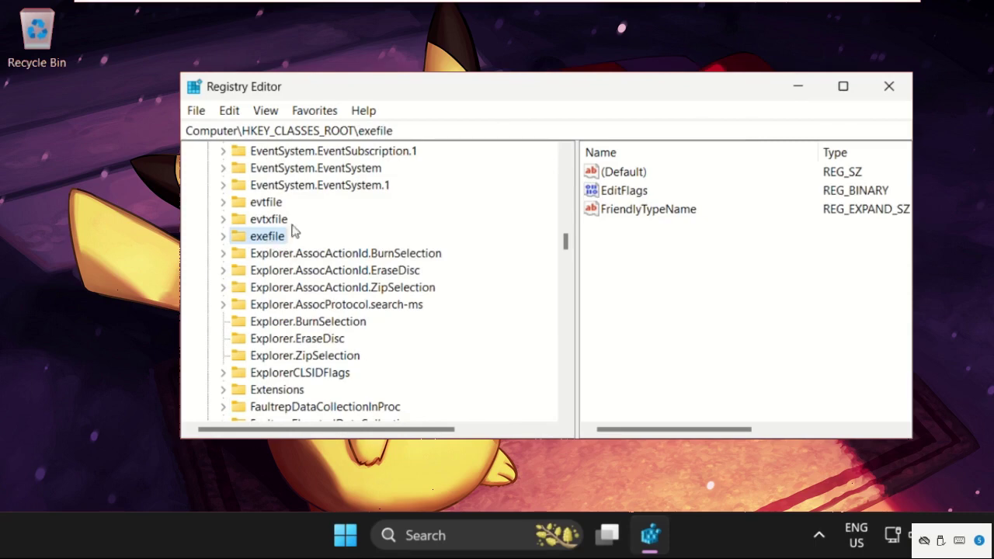
- Set the value data of the exefile key's (Default) string to "%1"%*
click(630, 174)
right_click(627, 178)
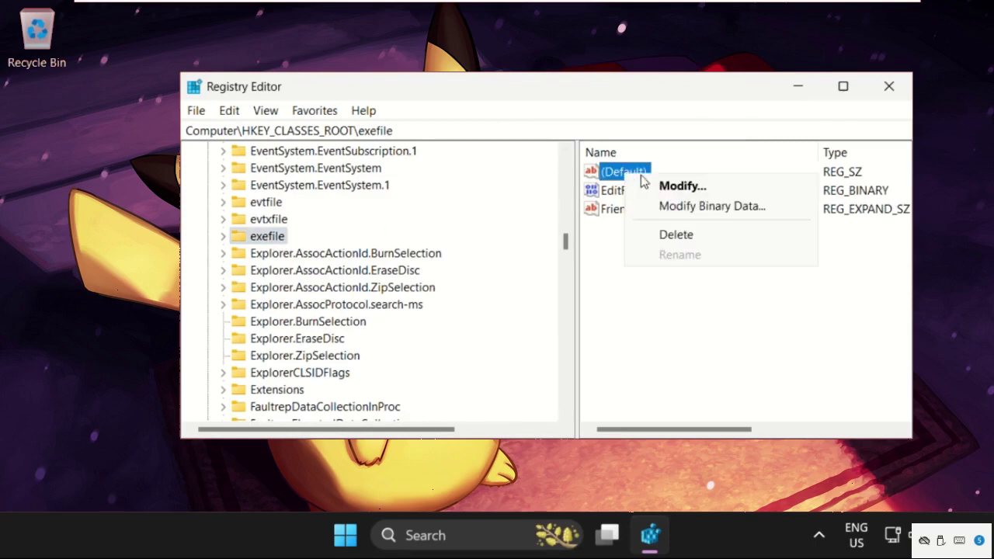
click(666, 189)
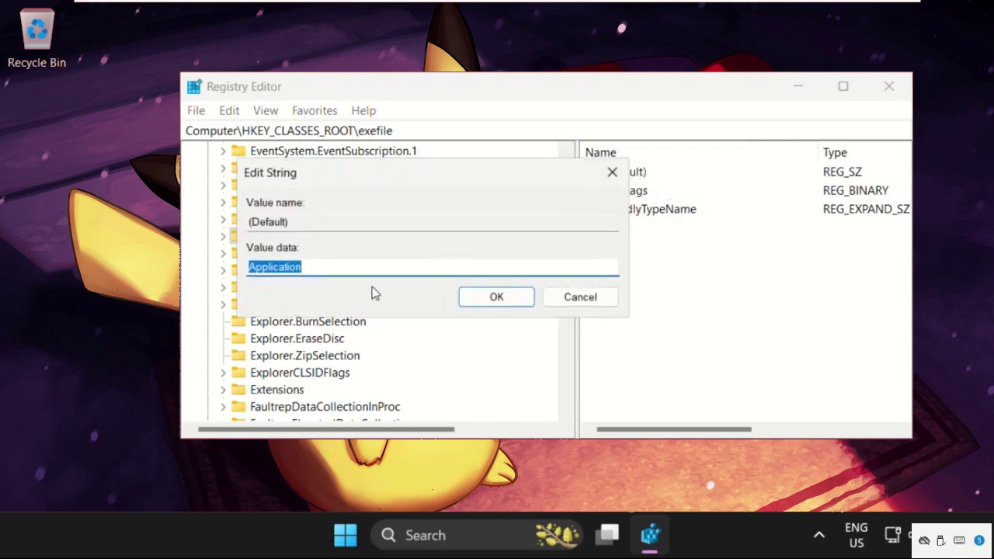
key(BackSpace)
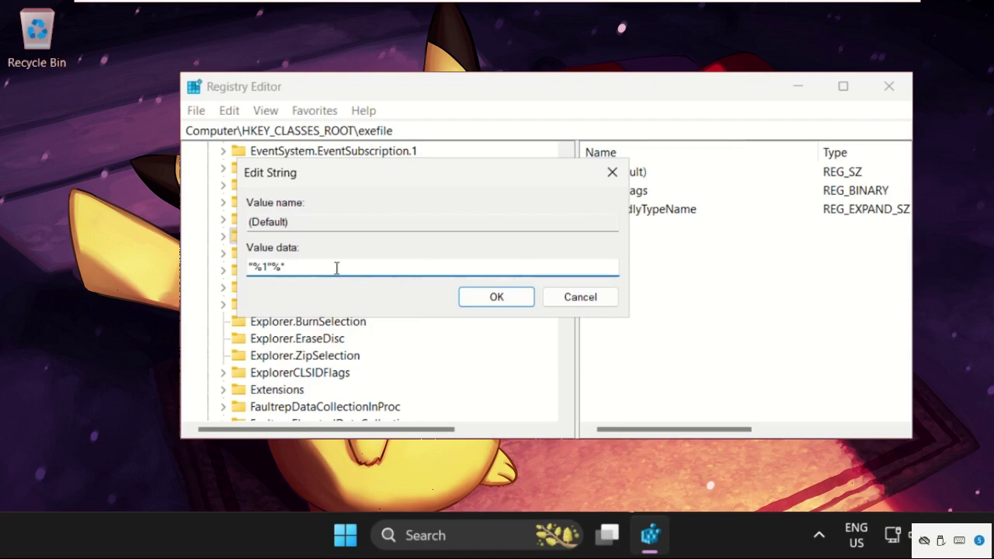
click(523, 303)
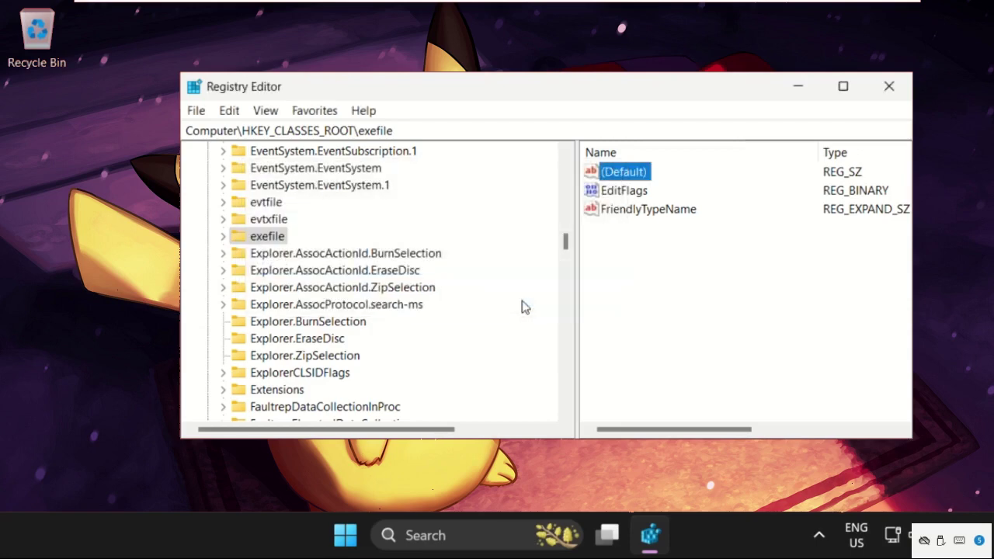
- Set the (Default) string of the exefile\shell\open key to "%1"%*, and close the Registry Editor
click(223, 237)
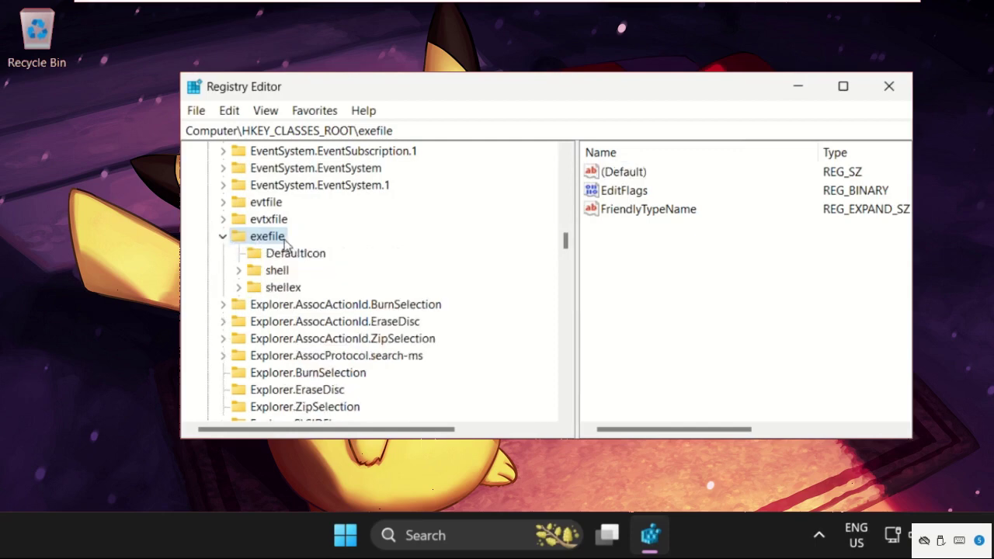
click(239, 270)
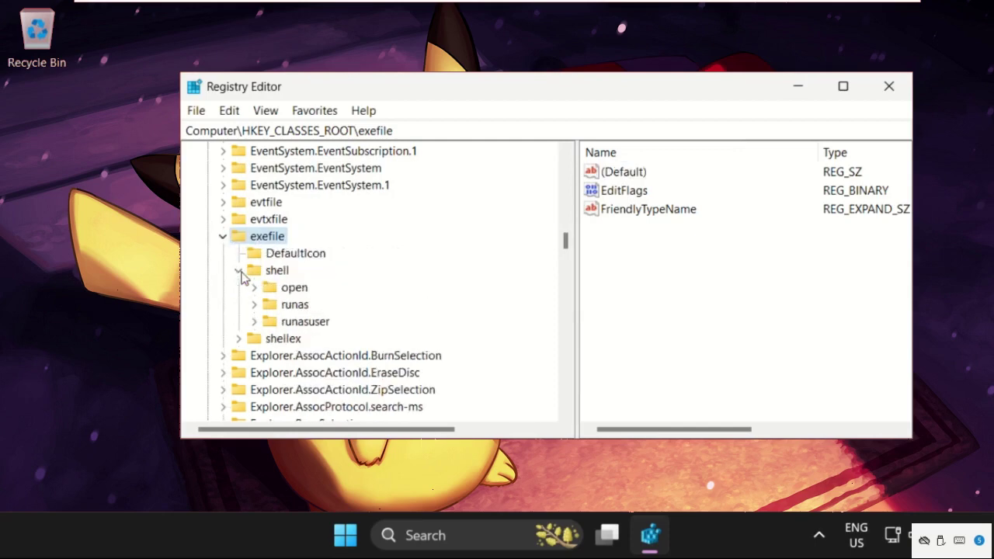
click(281, 290)
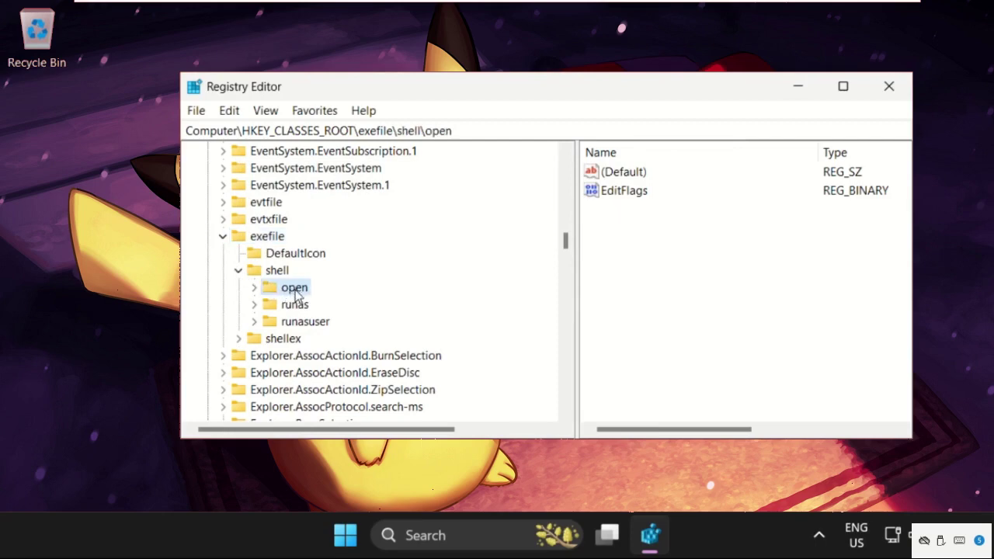
right_click(633, 174)
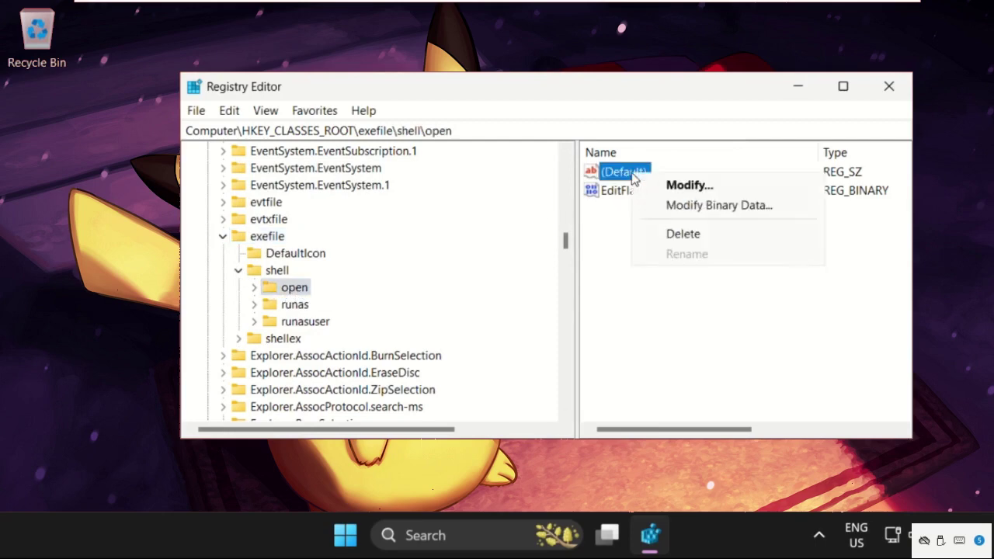
click(670, 186)
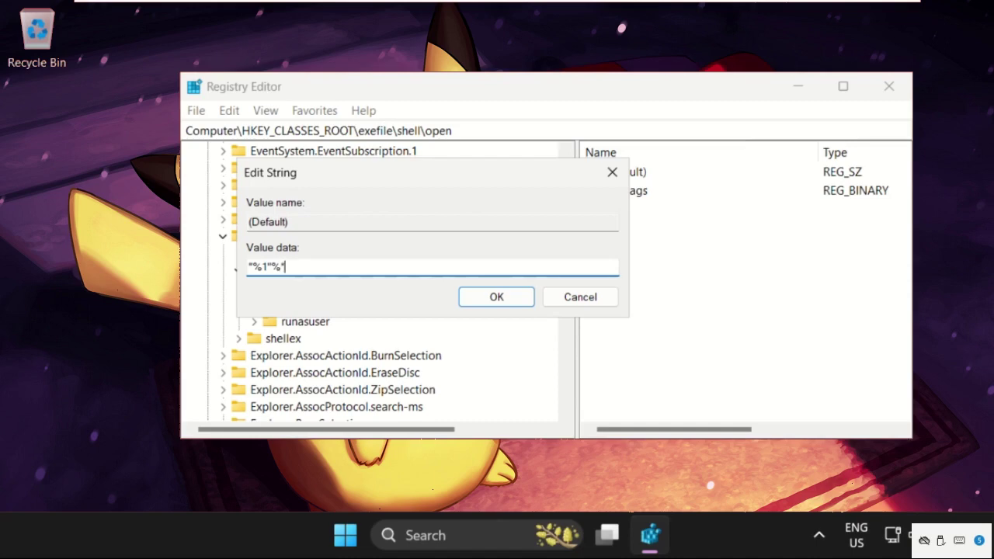
click(508, 305)
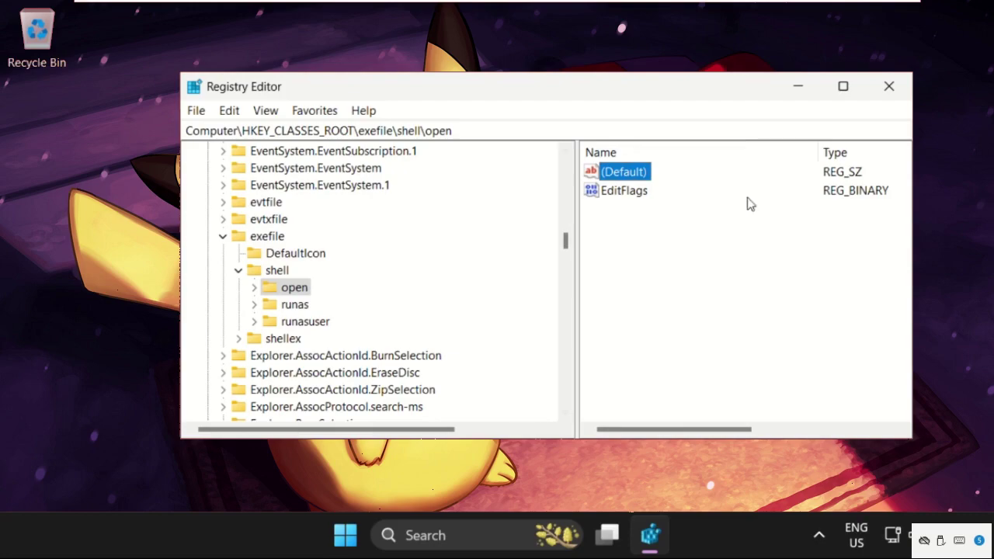
click(889, 86)
- Search Windows for "windows fire" and open the Windows Defender Firewall settings
click(472, 536)
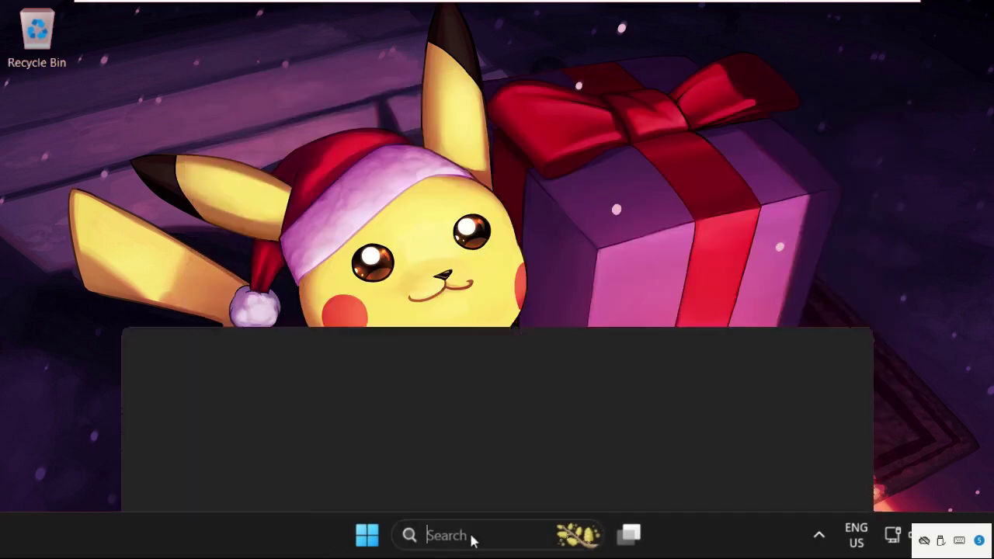
text(windows)
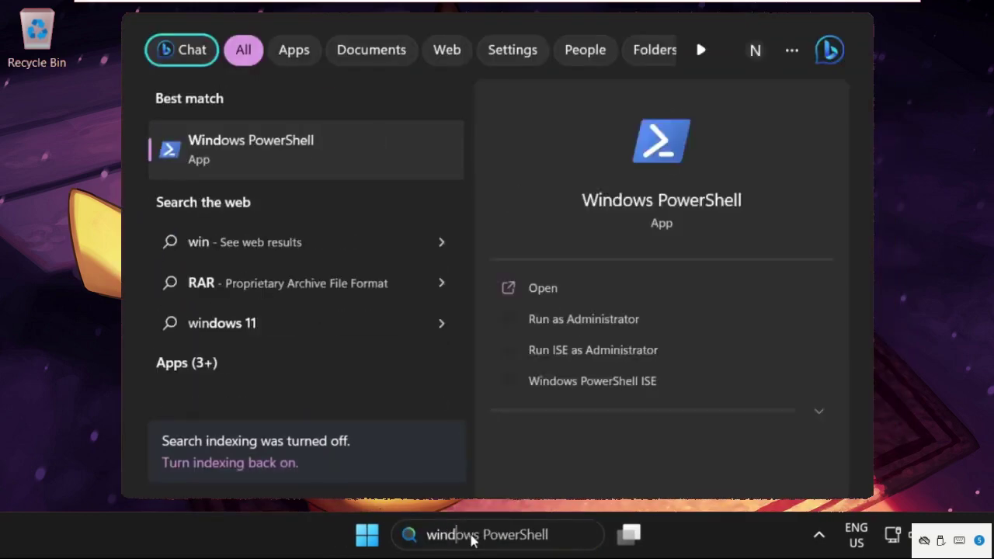
text( fil)
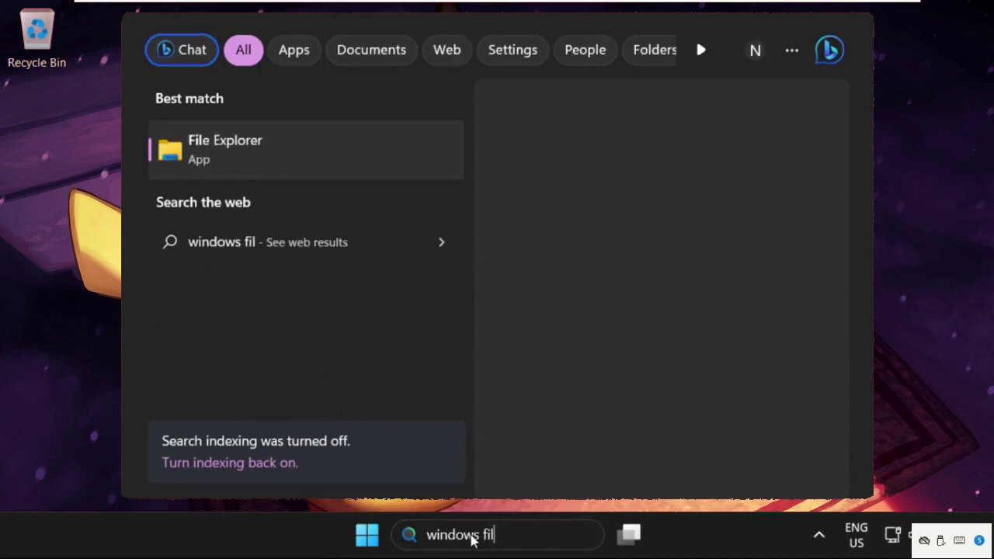
key(BackSpace)
text(re)
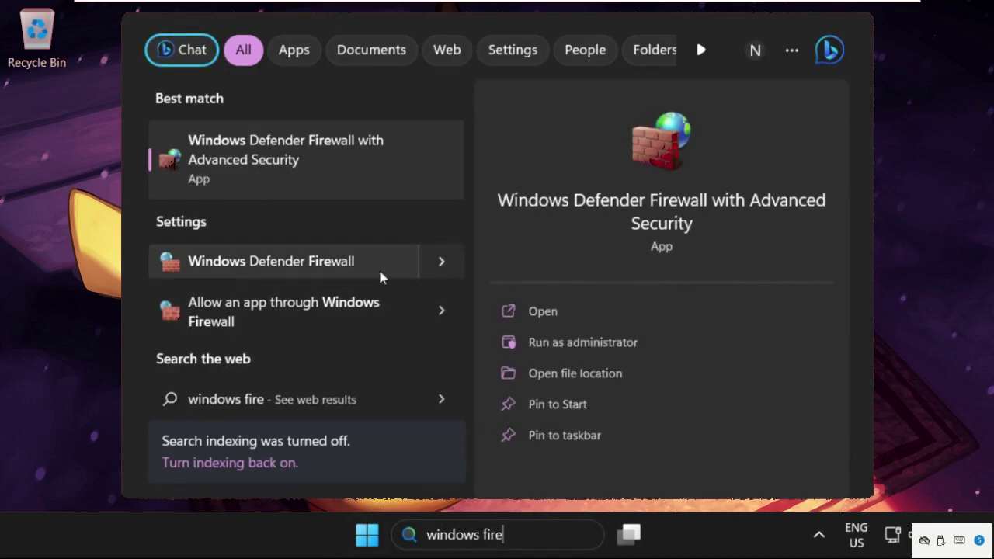
click(312, 265)
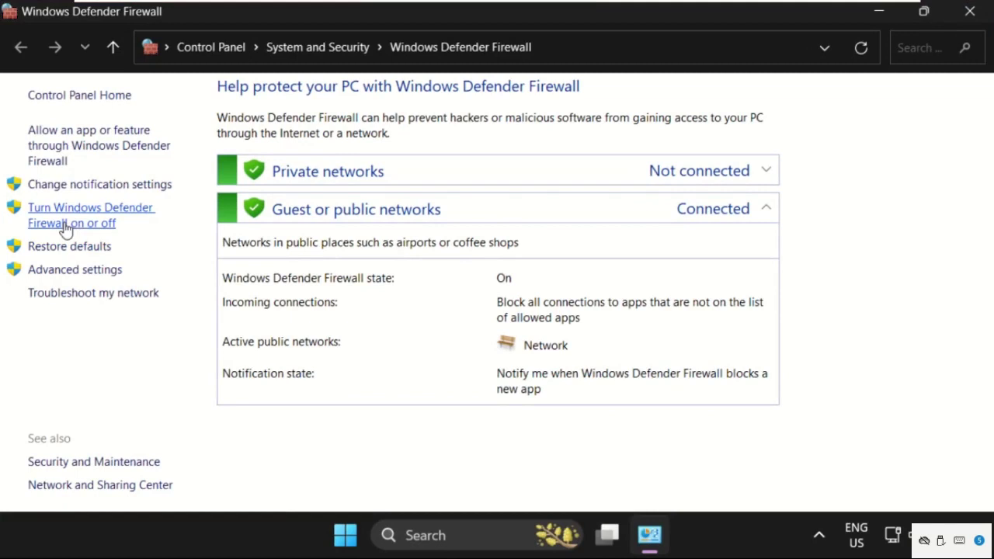
- Turn off Windows Defender Firewall for both private and public networks, apply the settings, and close the window
click(85, 229)
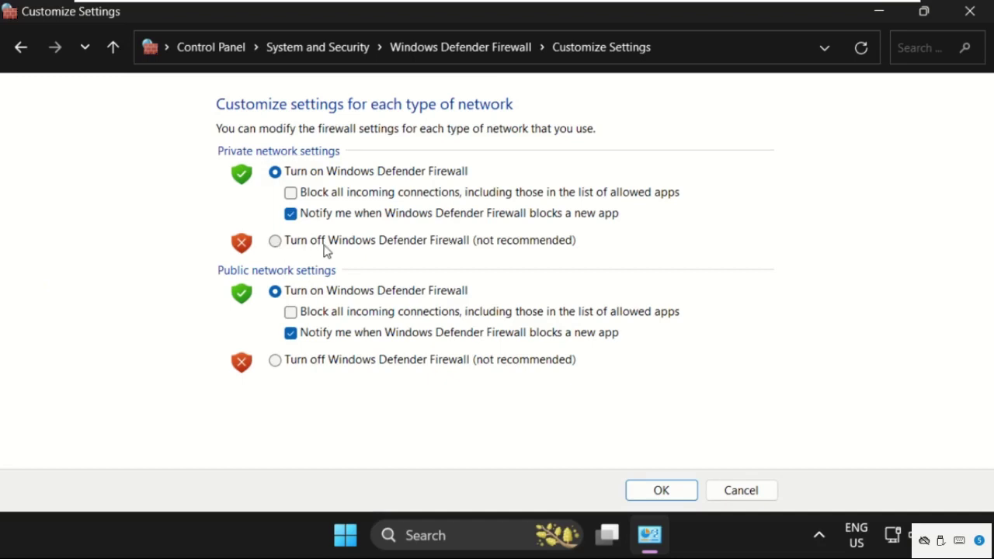
click(276, 240)
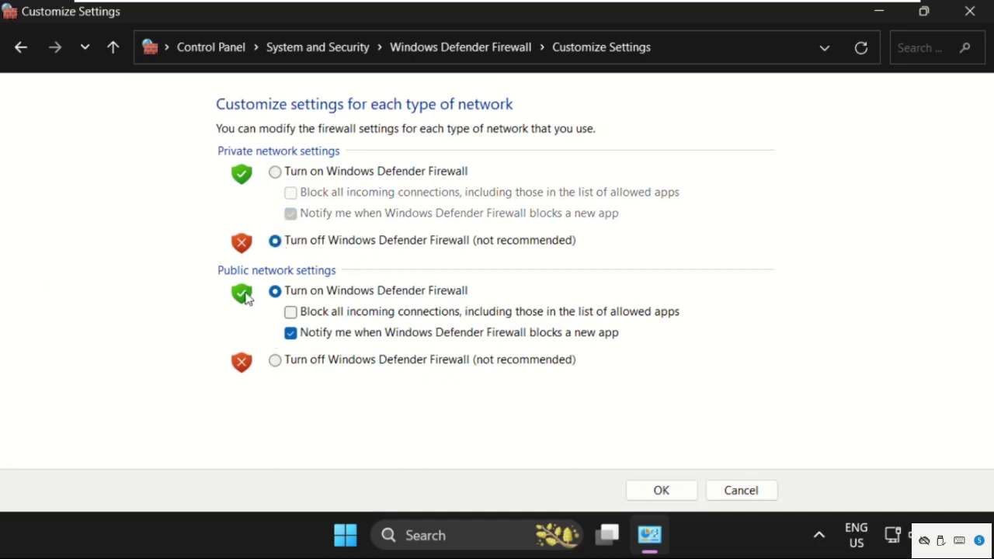
click(276, 360)
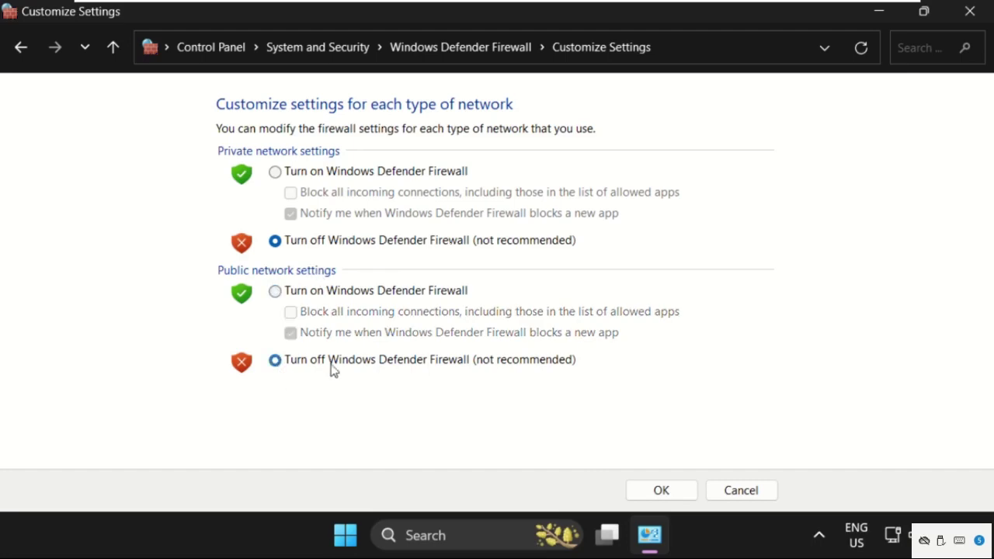
click(673, 493)
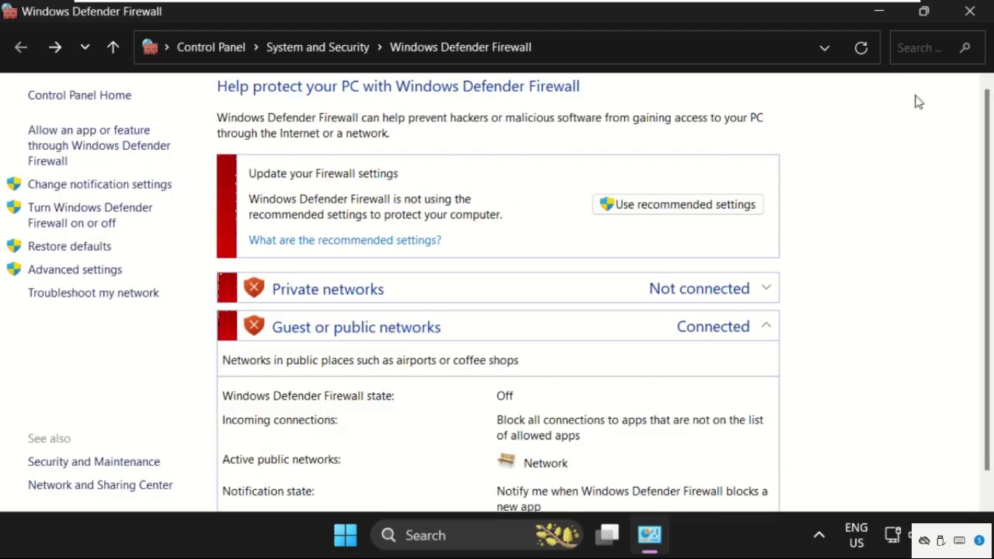
click(980, 13)
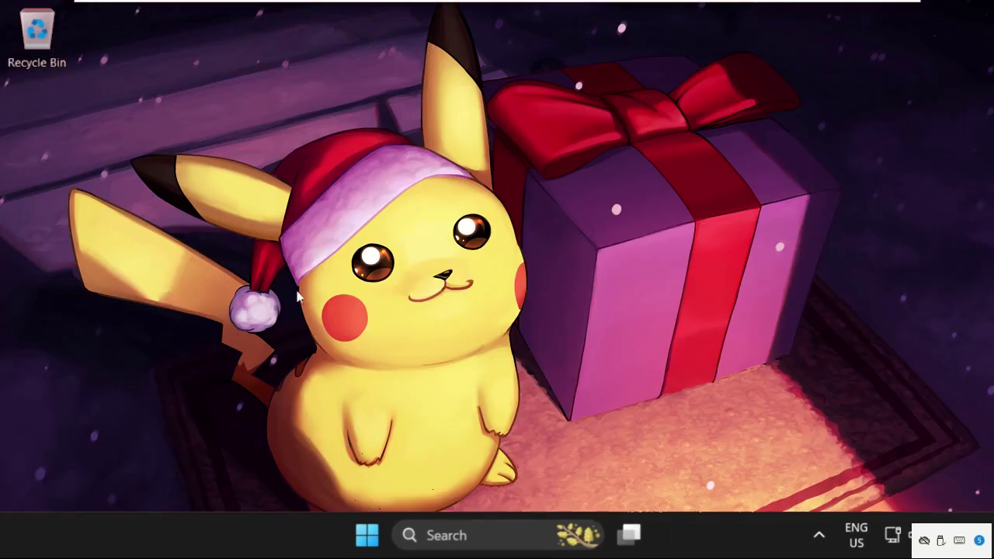
- Open the computer's power options to restart it
click(365, 535)
click(738, 469)
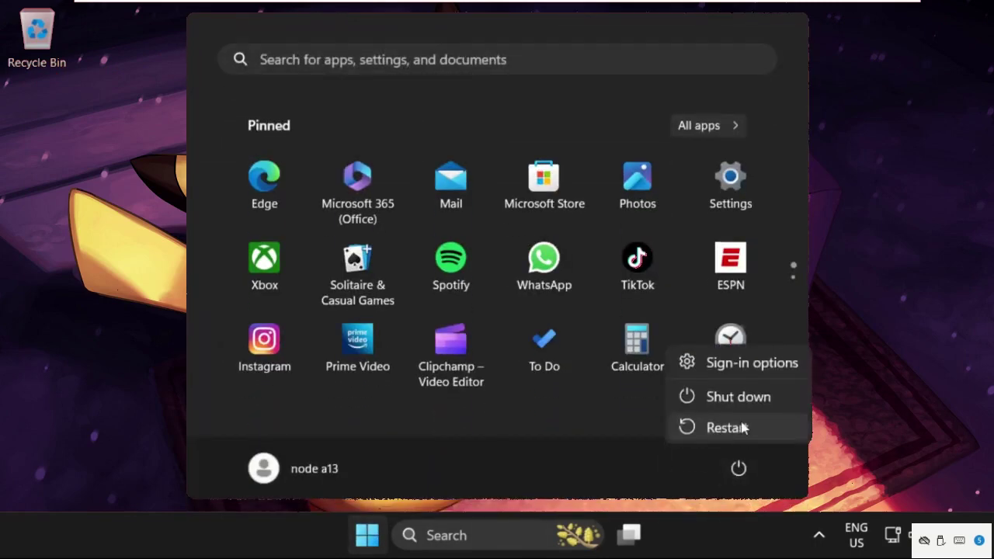